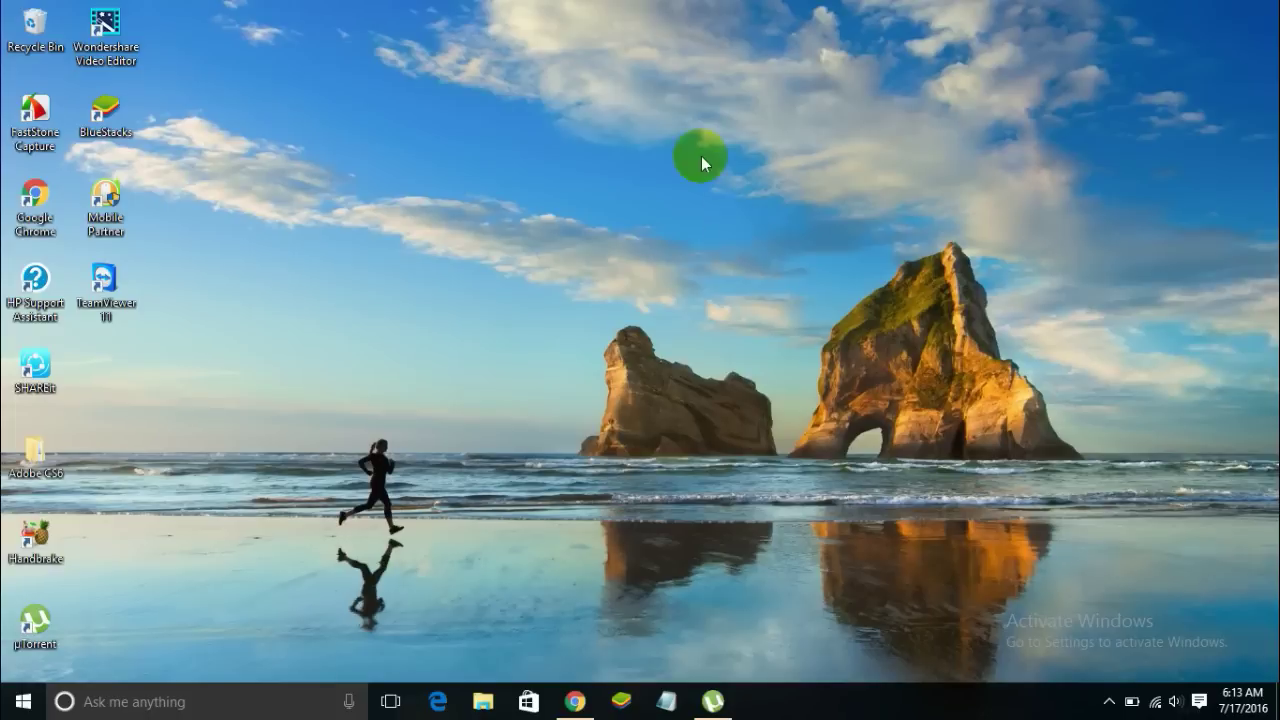
# Restore Chrome on Oracle's Java SE Downloads page, selecting then deselecting its web address.
pyautogui.click(575, 699)
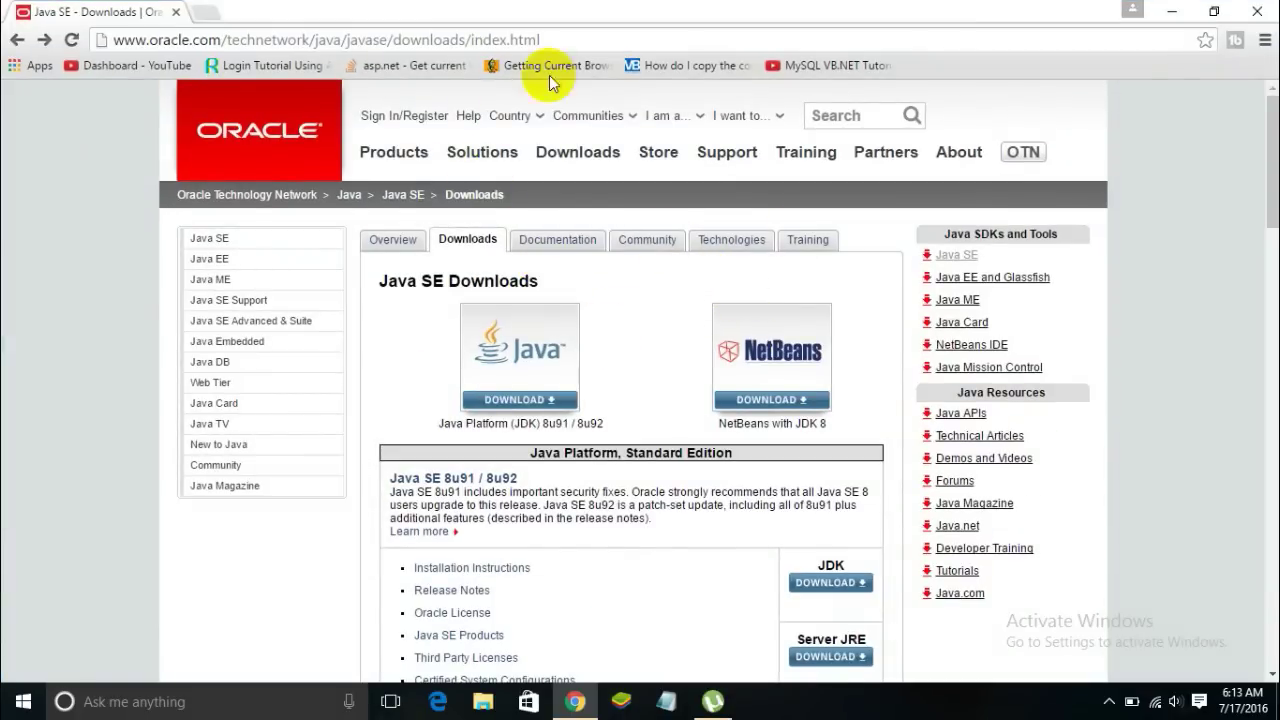
pyautogui.click(594, 32)
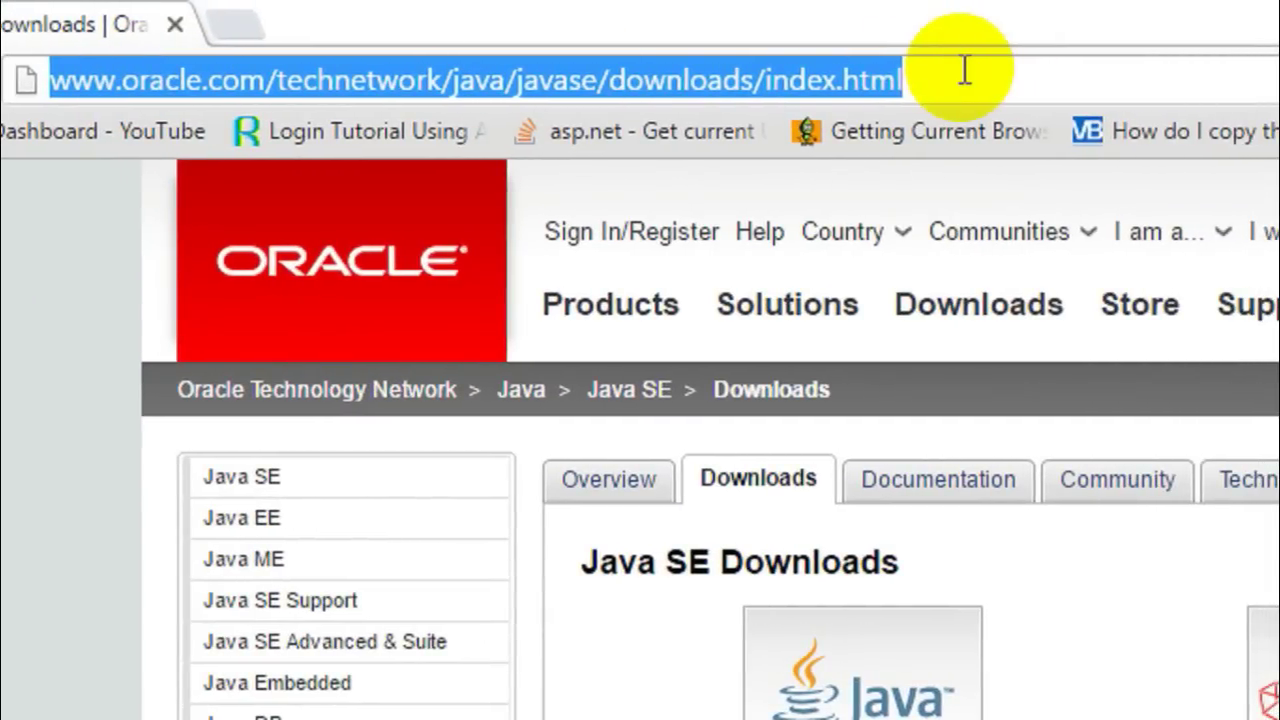
pyautogui.click(965, 69)
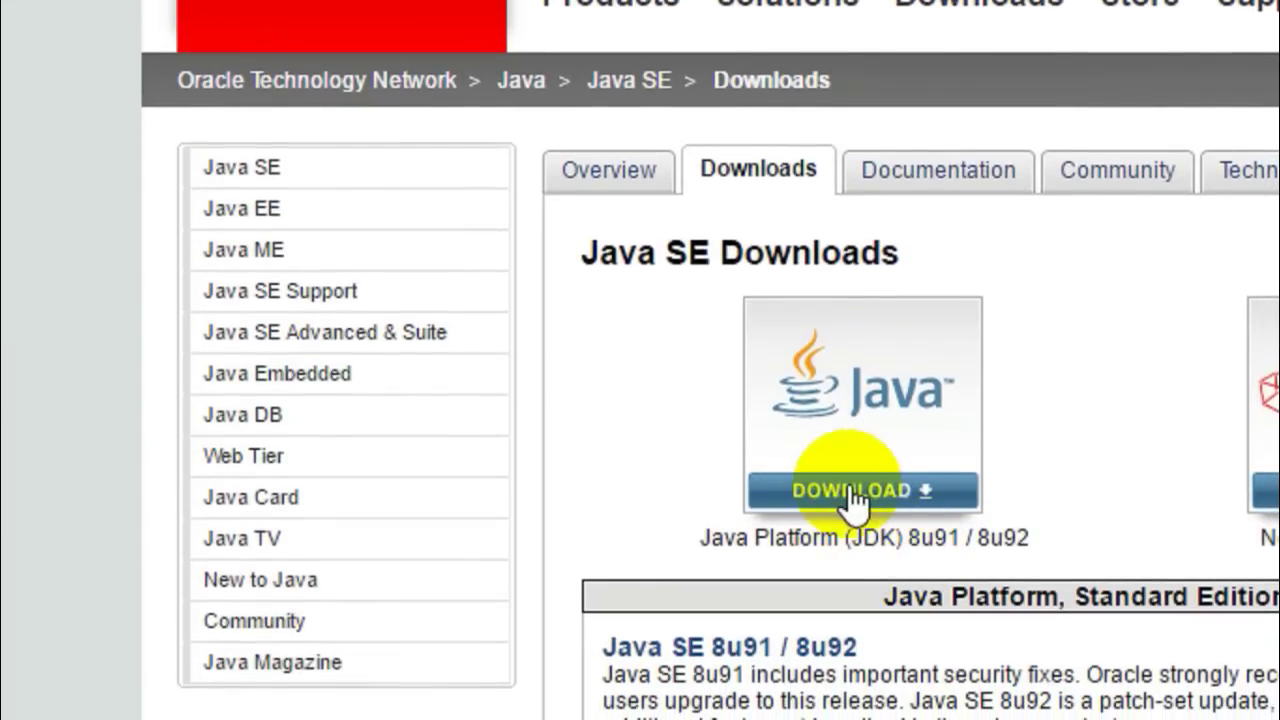
# Open the JDK 8u91 download page and highlight the Java SE Development Kit 8u91 heading.
pyautogui.click(905, 495)
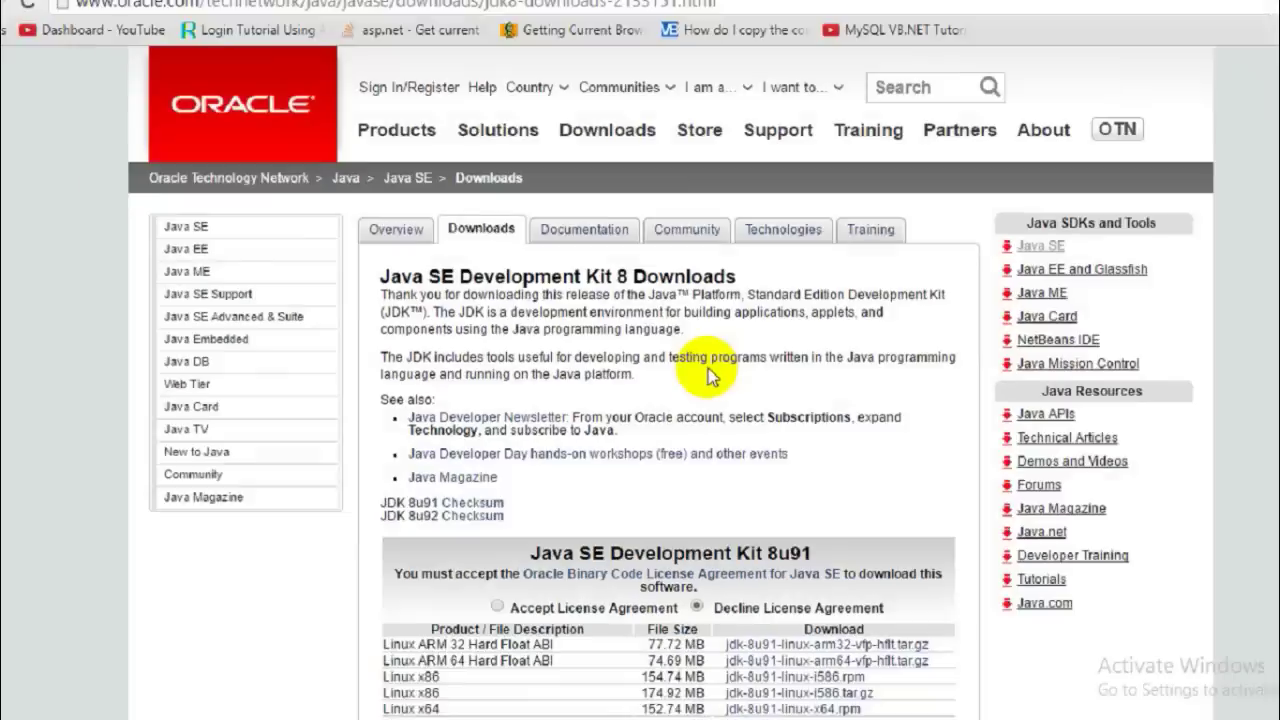
pyautogui.scroll(-2, 906, 450)
pyautogui.scroll(-1, 537, 348)
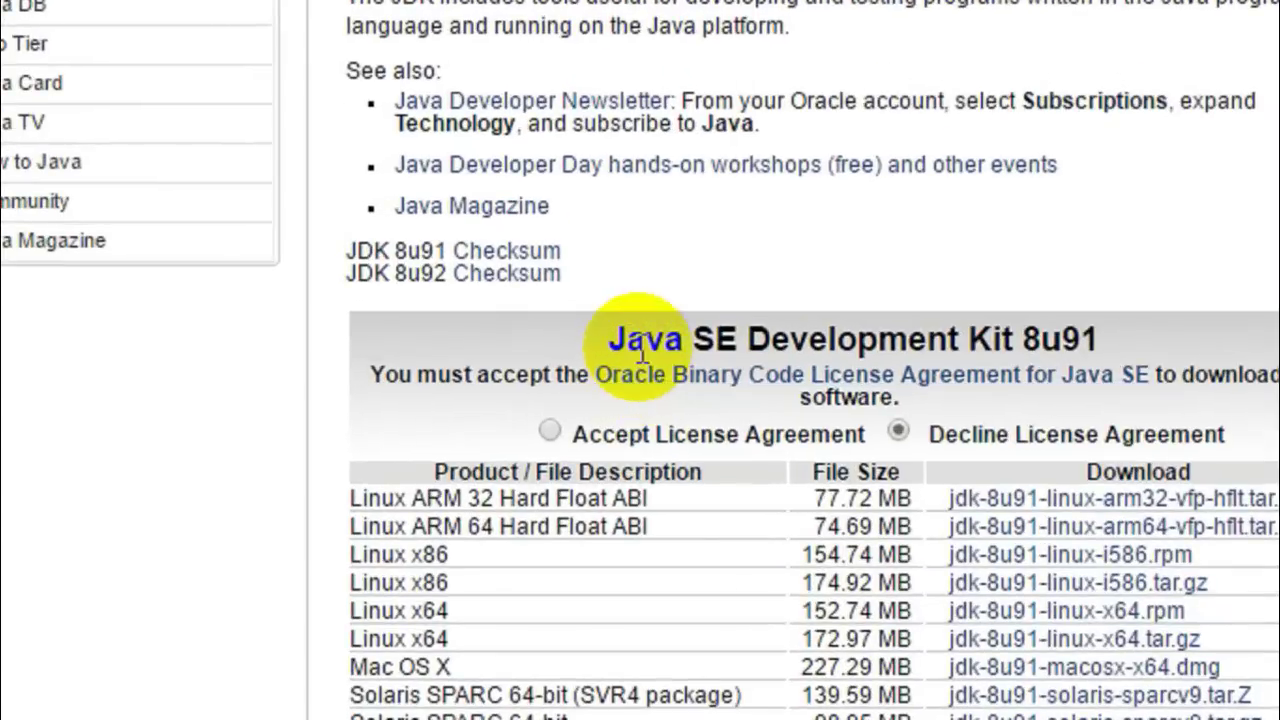
pyautogui.moveTo(598, 338); pyautogui.dragTo(1077, 330)
pyautogui.moveTo(993, 326); pyautogui.dragTo(935, 342)
pyautogui.click(1012, 342)
pyautogui.click(880, 342)
# Point out the Windows x86 and x64 rows and the 187.4 MB x64 file size.
pyautogui.scroll(-2, 286, 443)
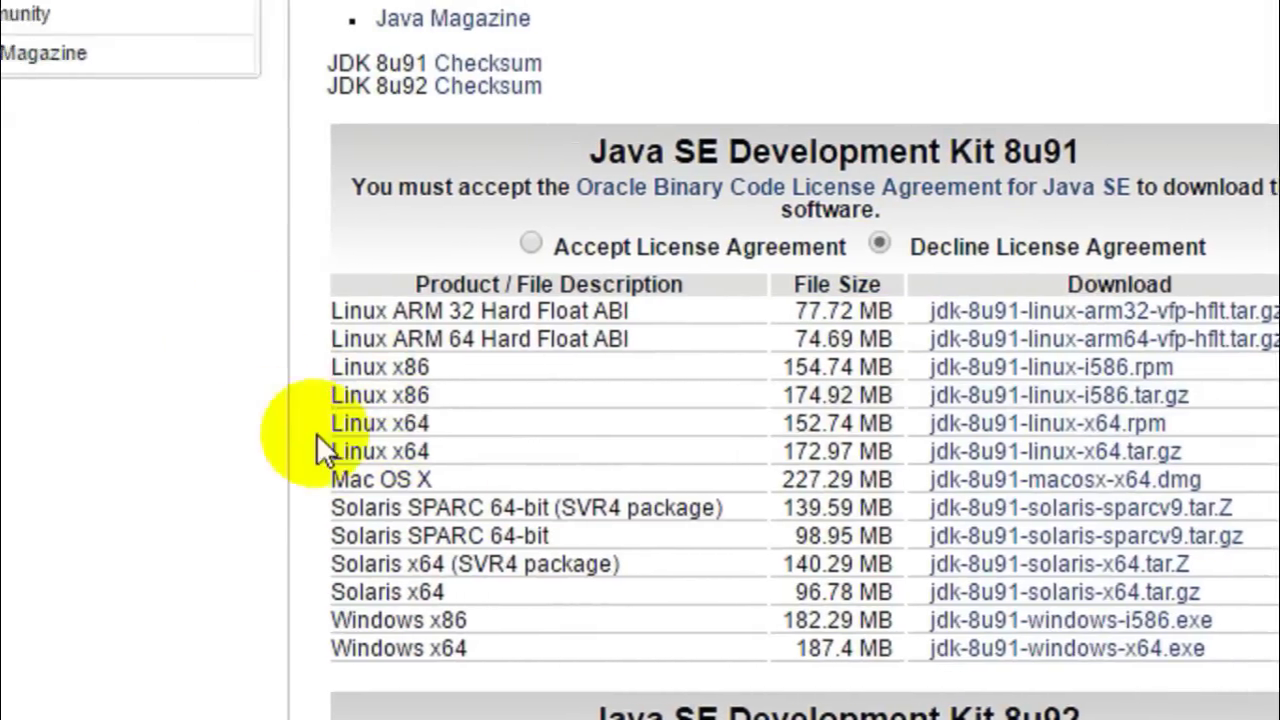
pyautogui.moveTo(330, 322); pyautogui.dragTo(528, 645)
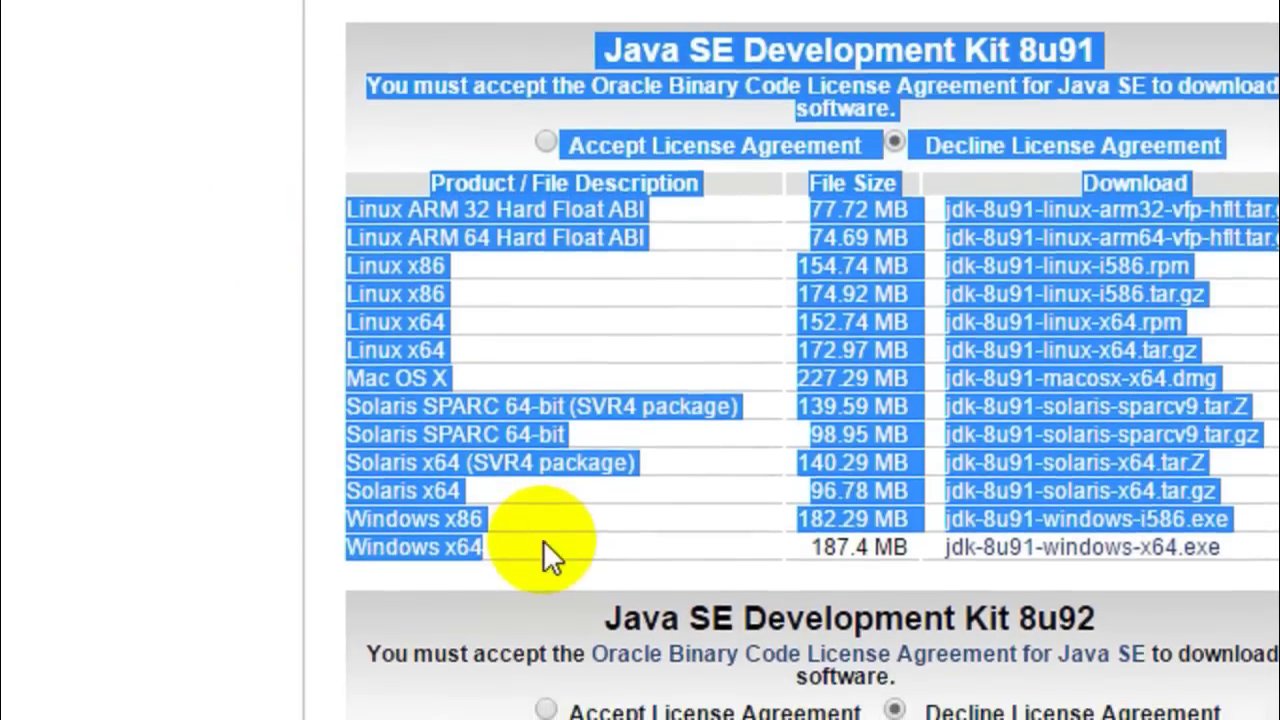
pyautogui.click(543, 583)
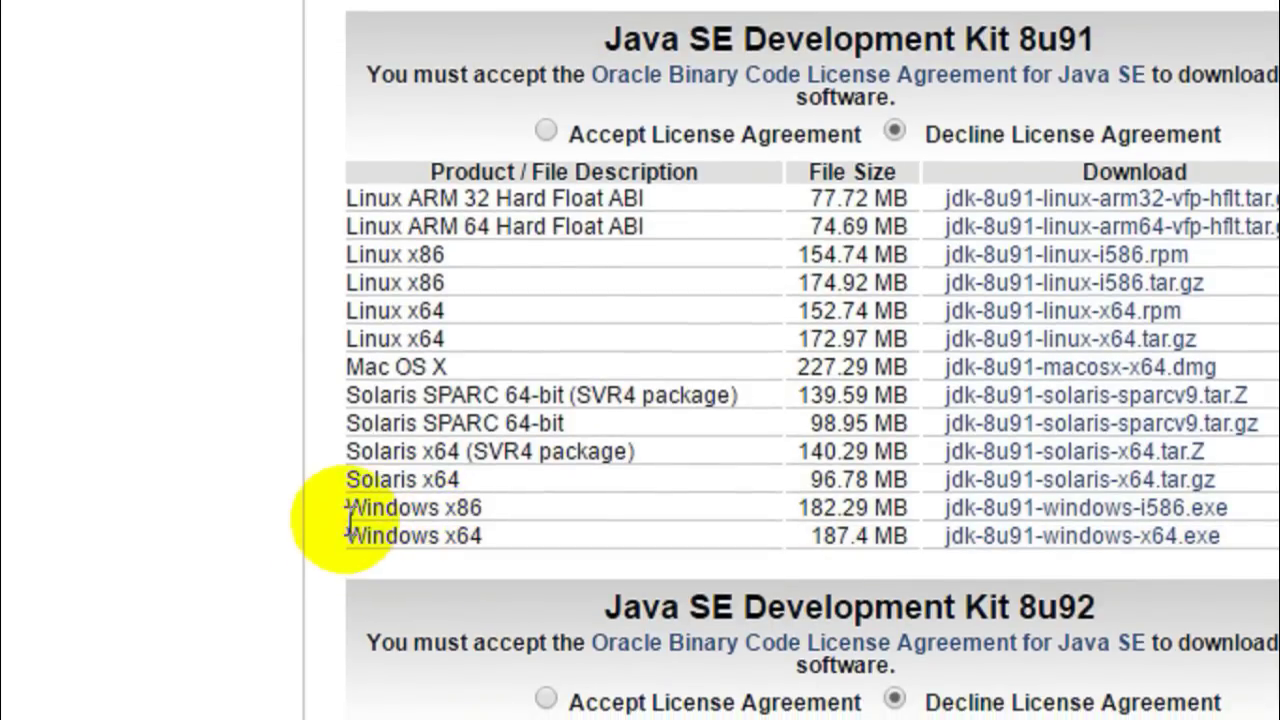
pyautogui.moveTo(346, 506); pyautogui.dragTo(498, 535)
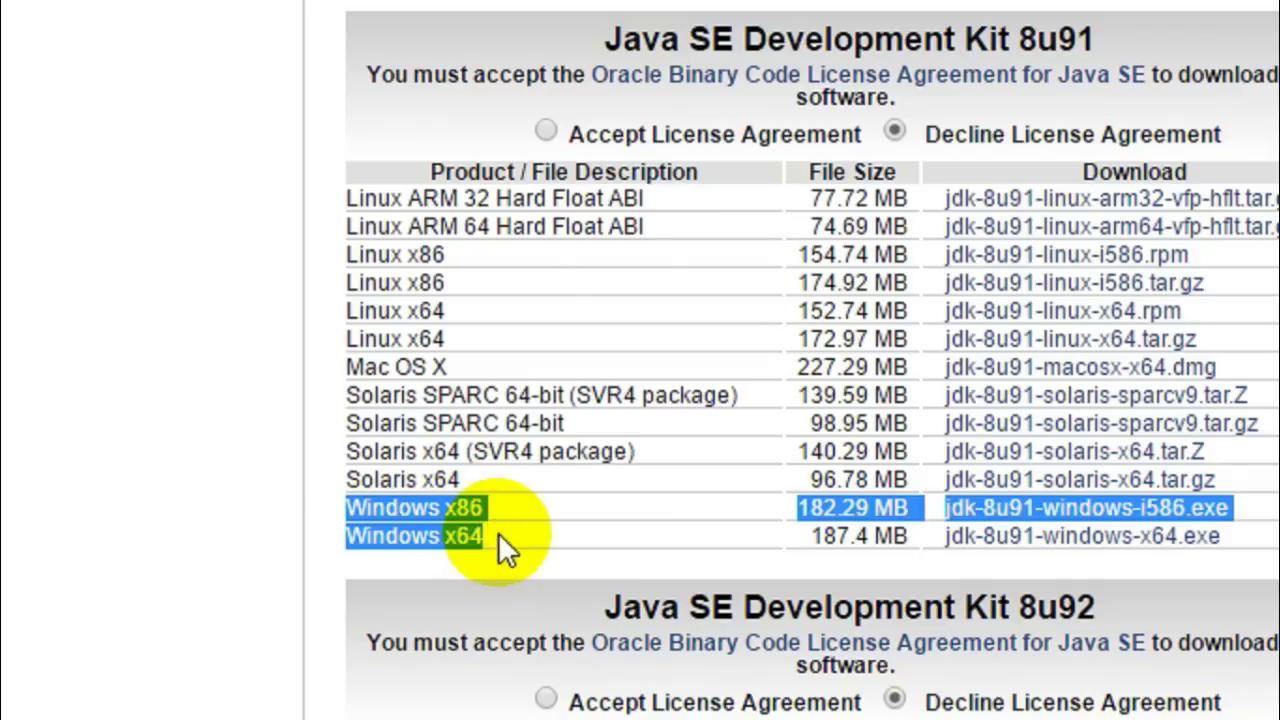
pyautogui.click(490, 535)
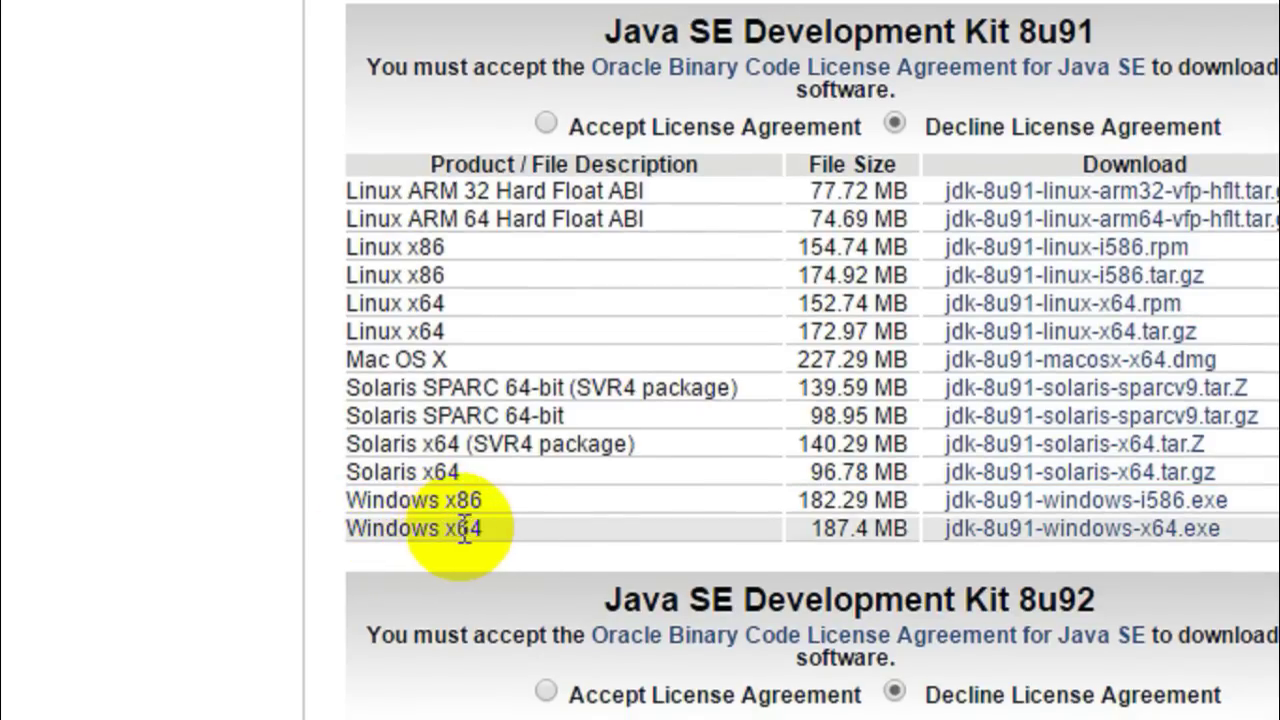
pyautogui.moveTo(442, 536); pyautogui.dragTo(471, 534)
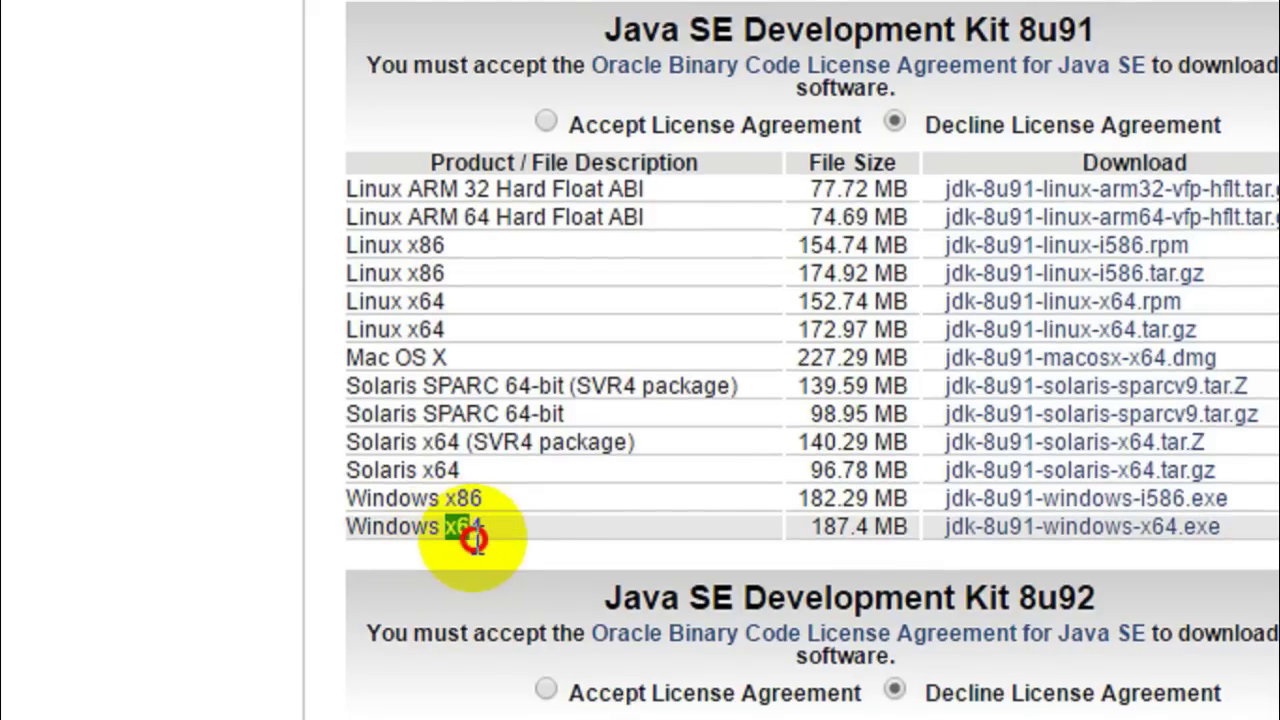
pyautogui.click(485, 538)
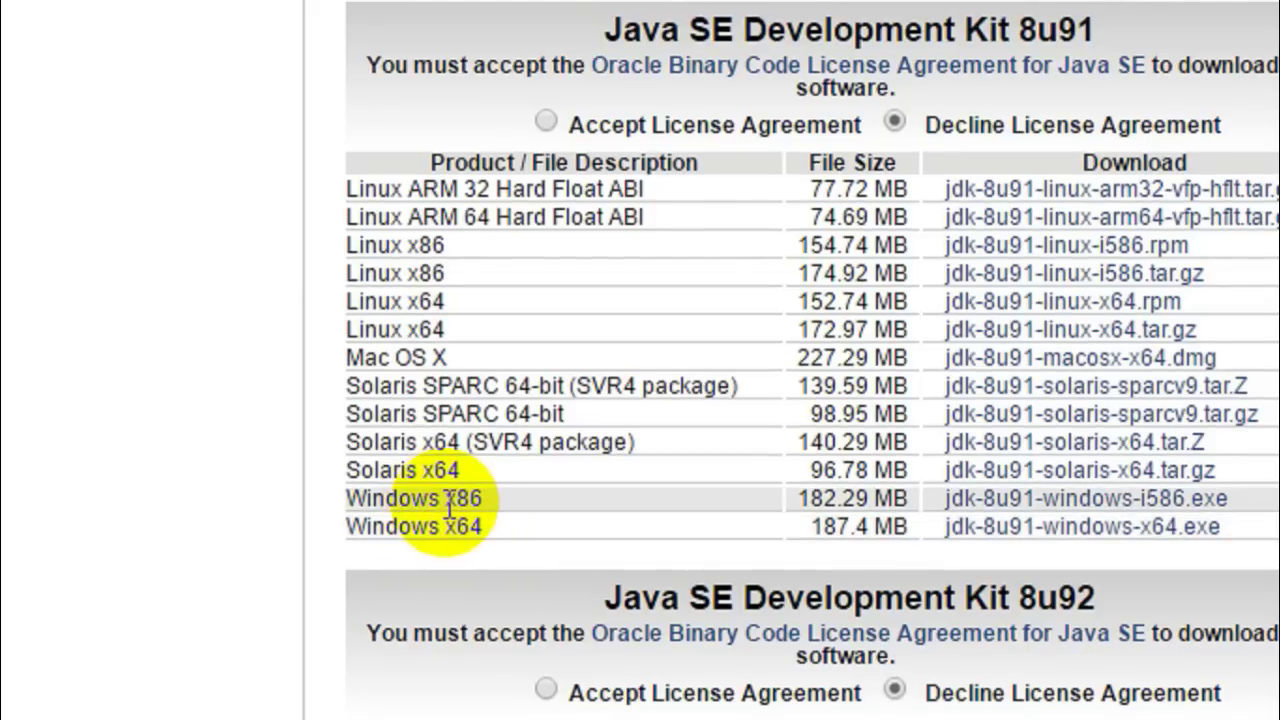
pyautogui.moveTo(448, 505); pyautogui.dragTo(502, 512)
pyautogui.click(571, 514)
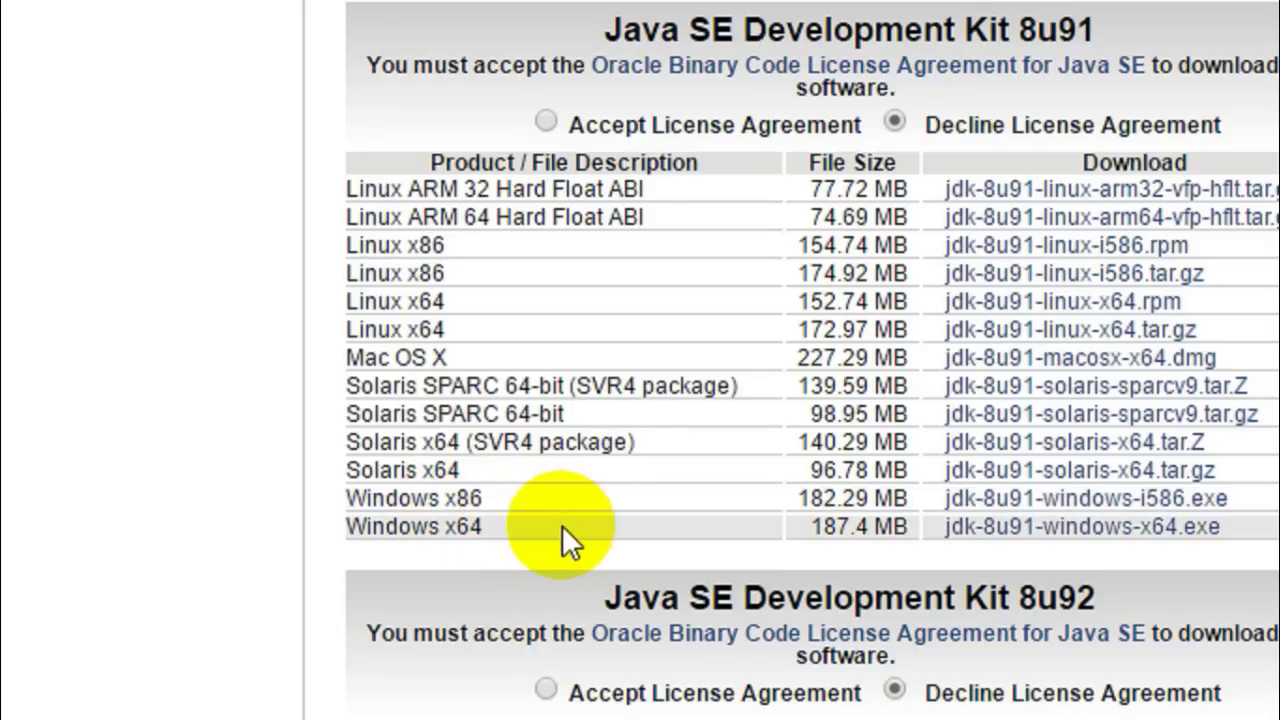
pyautogui.scroll(-1, 588, 538)
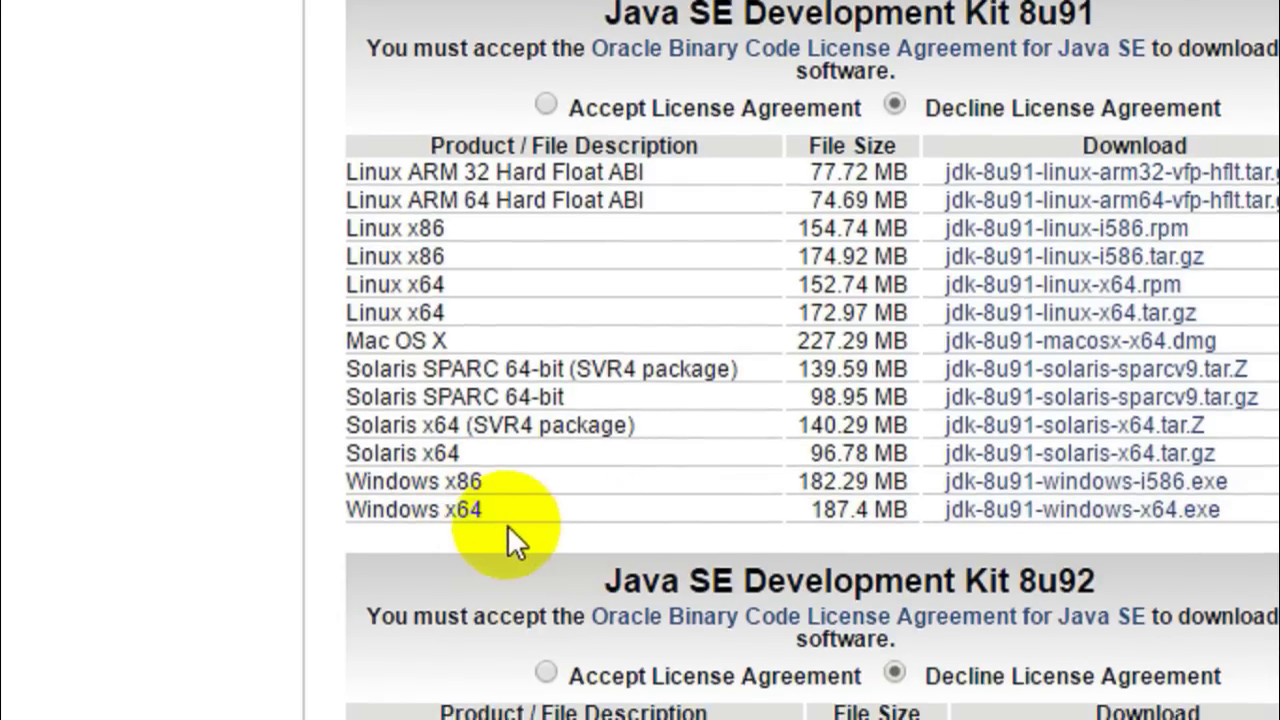
pyautogui.moveTo(806, 510); pyautogui.dragTo(900, 512)
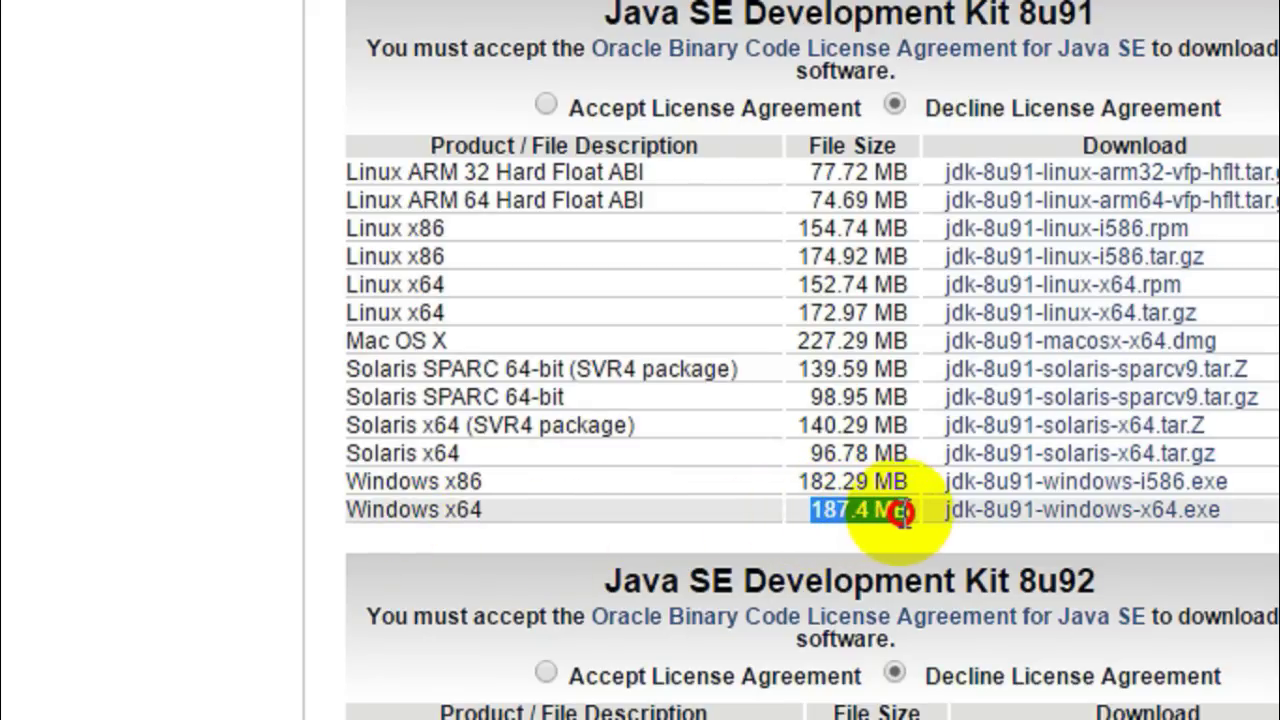
pyautogui.click(903, 514)
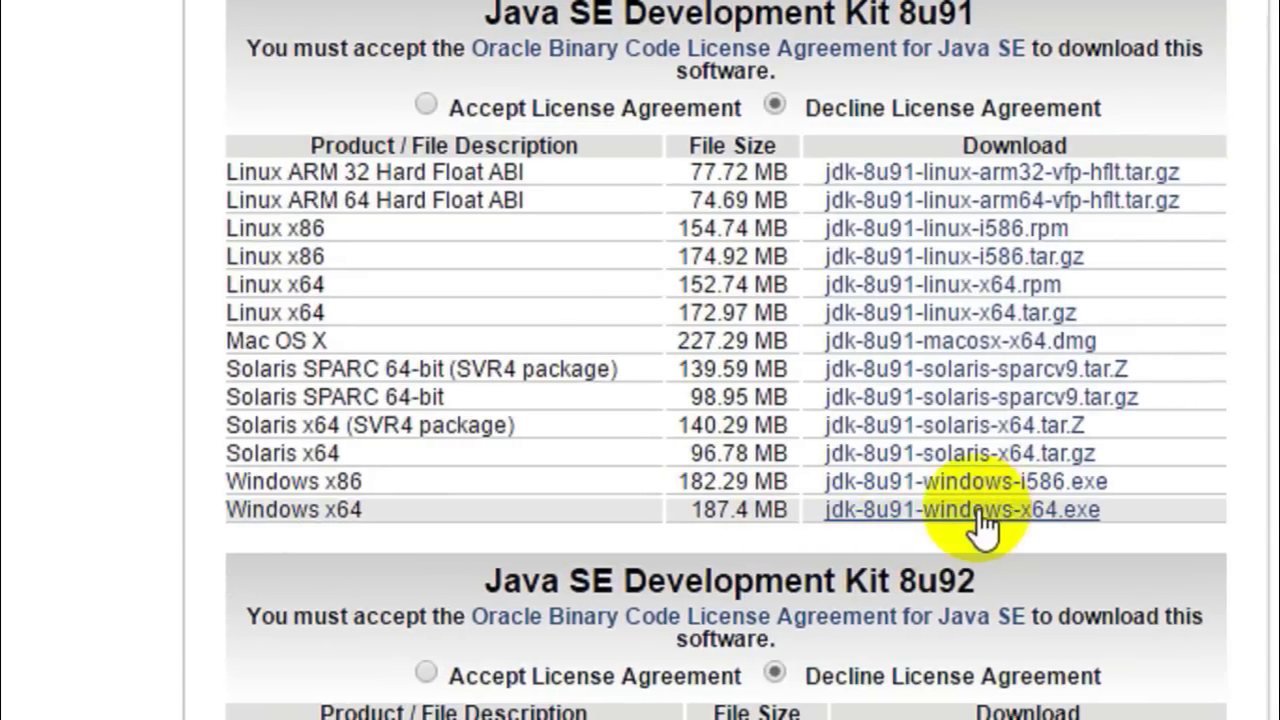
# Accept the Oracle license agreement and download jdk-8u91-windows-x64.exe.
pyautogui.click(962, 512)
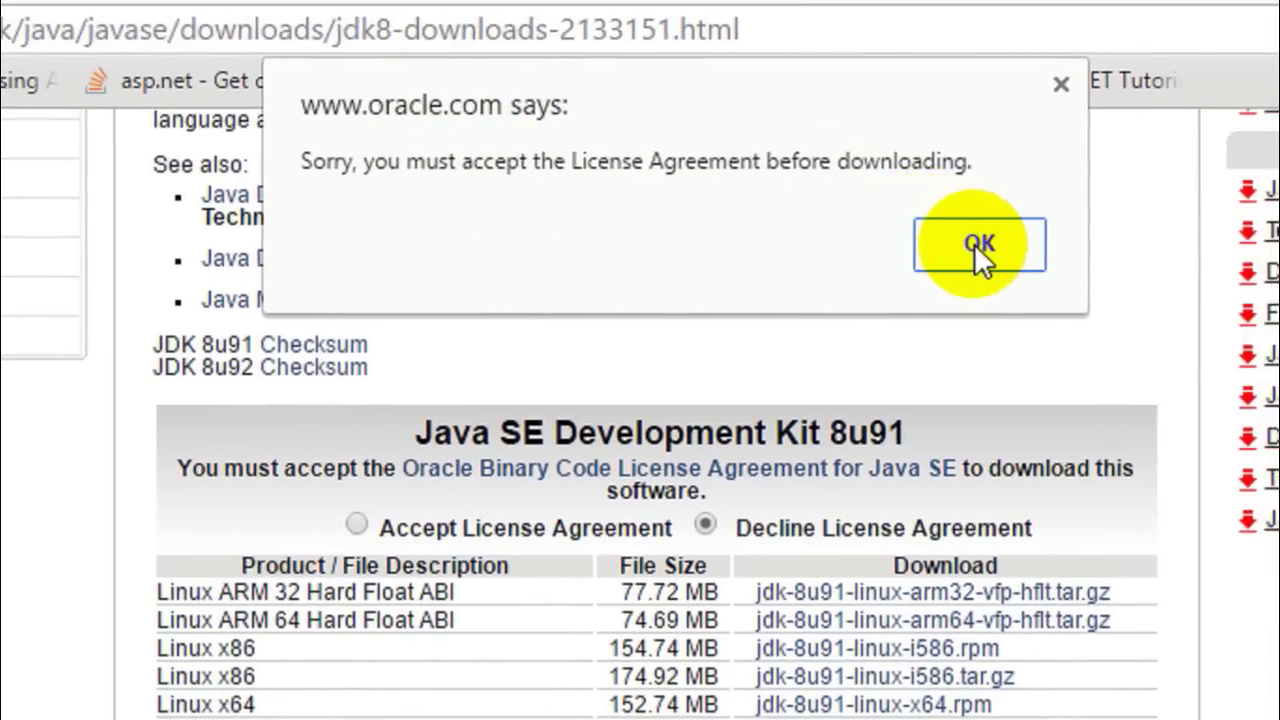
pyautogui.click(965, 247)
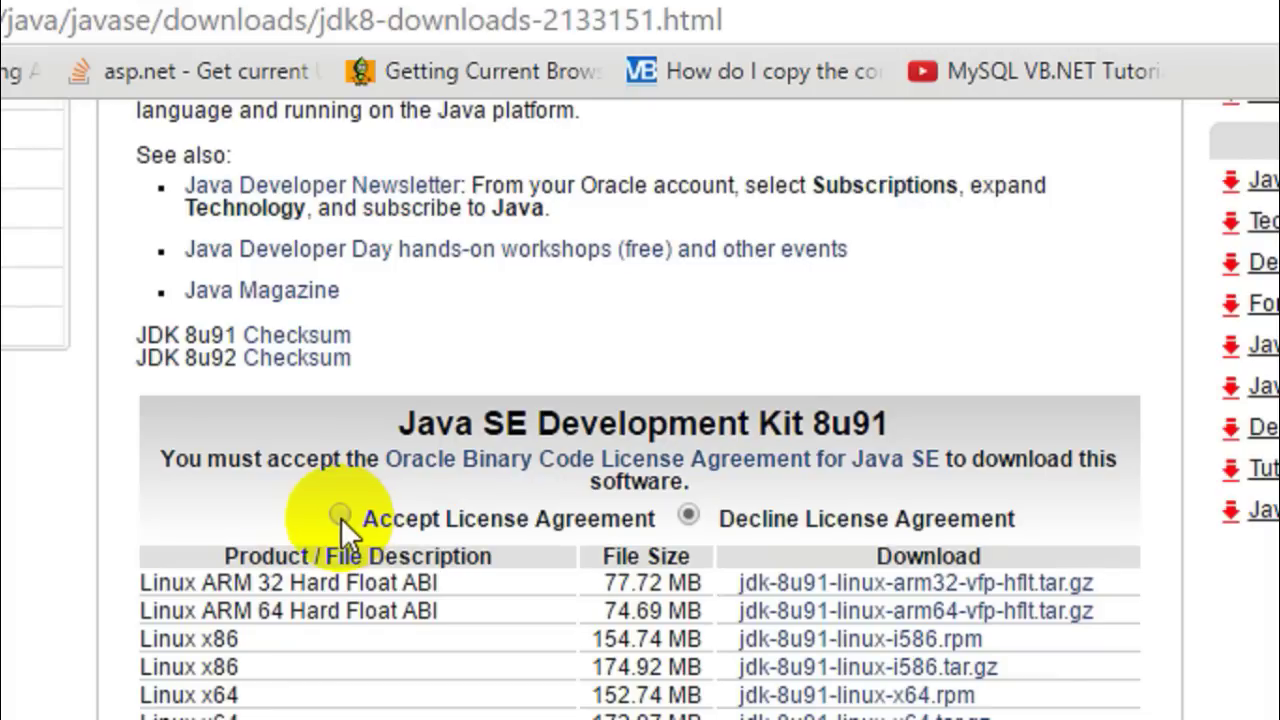
pyautogui.click(341, 518)
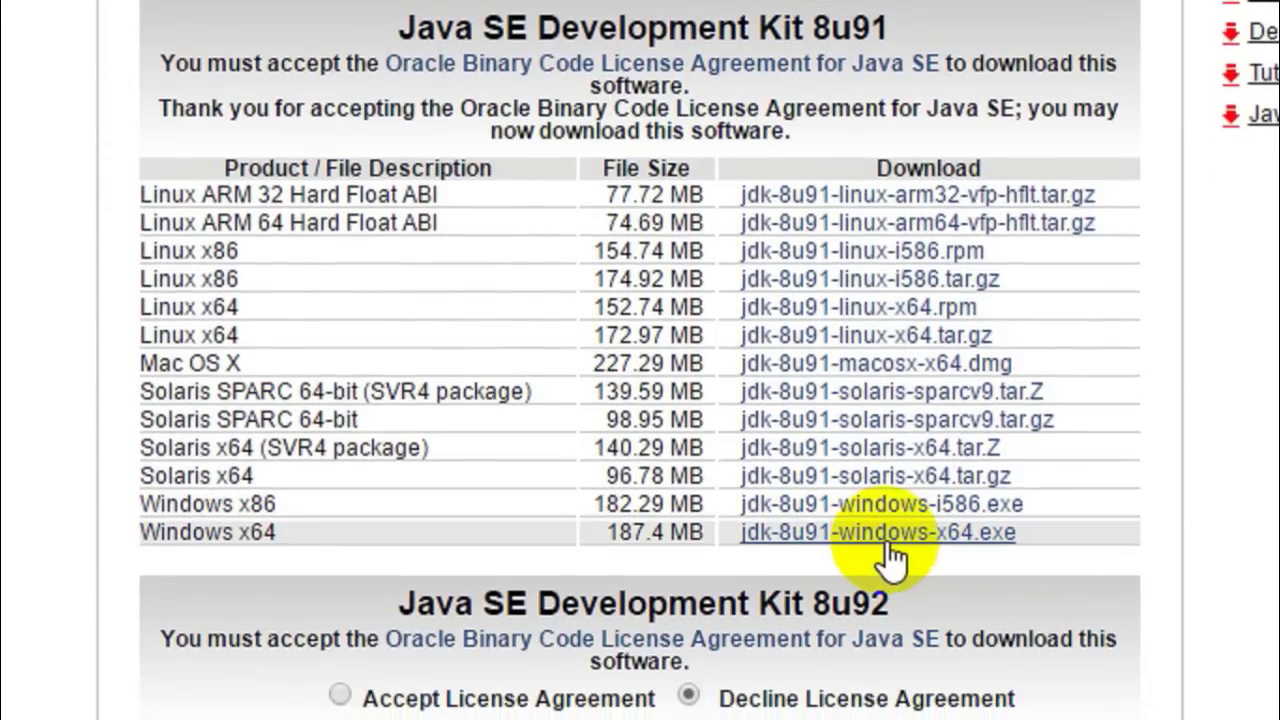
pyautogui.click(890, 549)
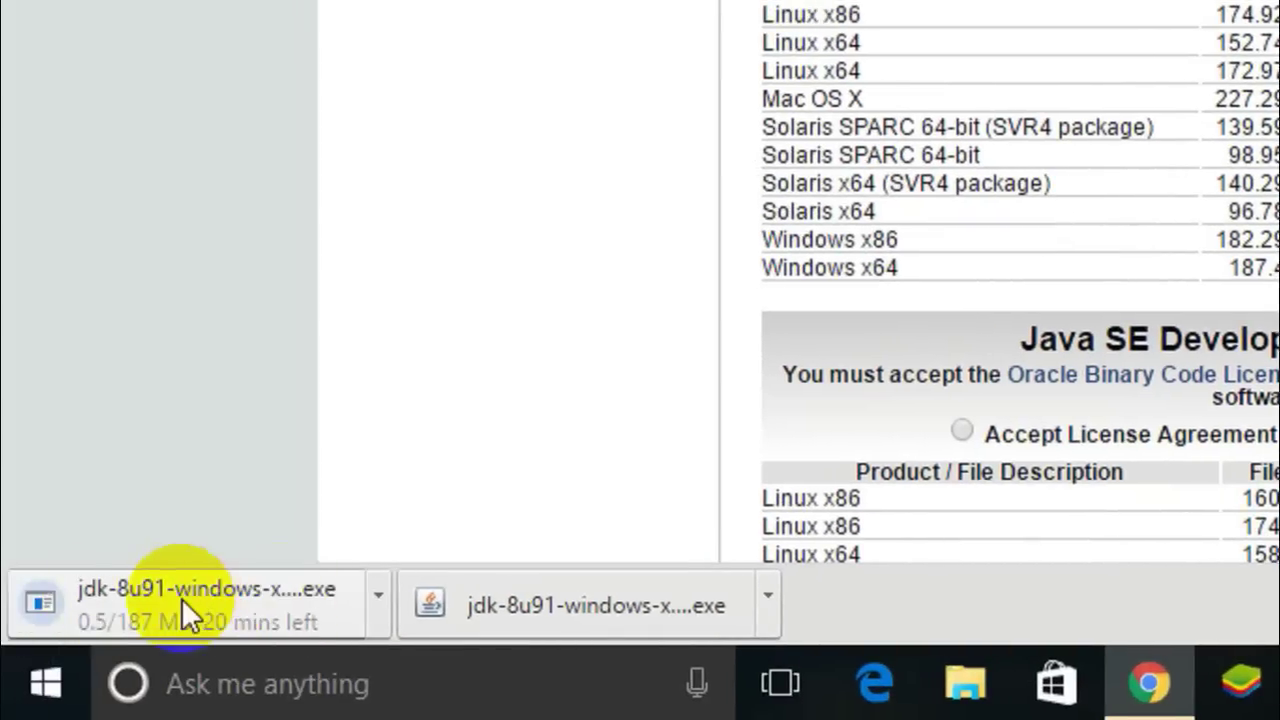
# Cancel the duplicate download and run the earlier jdk-8u91-windows-x64.exe from the download shelf.
pyautogui.click(380, 598)
pyautogui.click(425, 548)
pyautogui.click(767, 595)
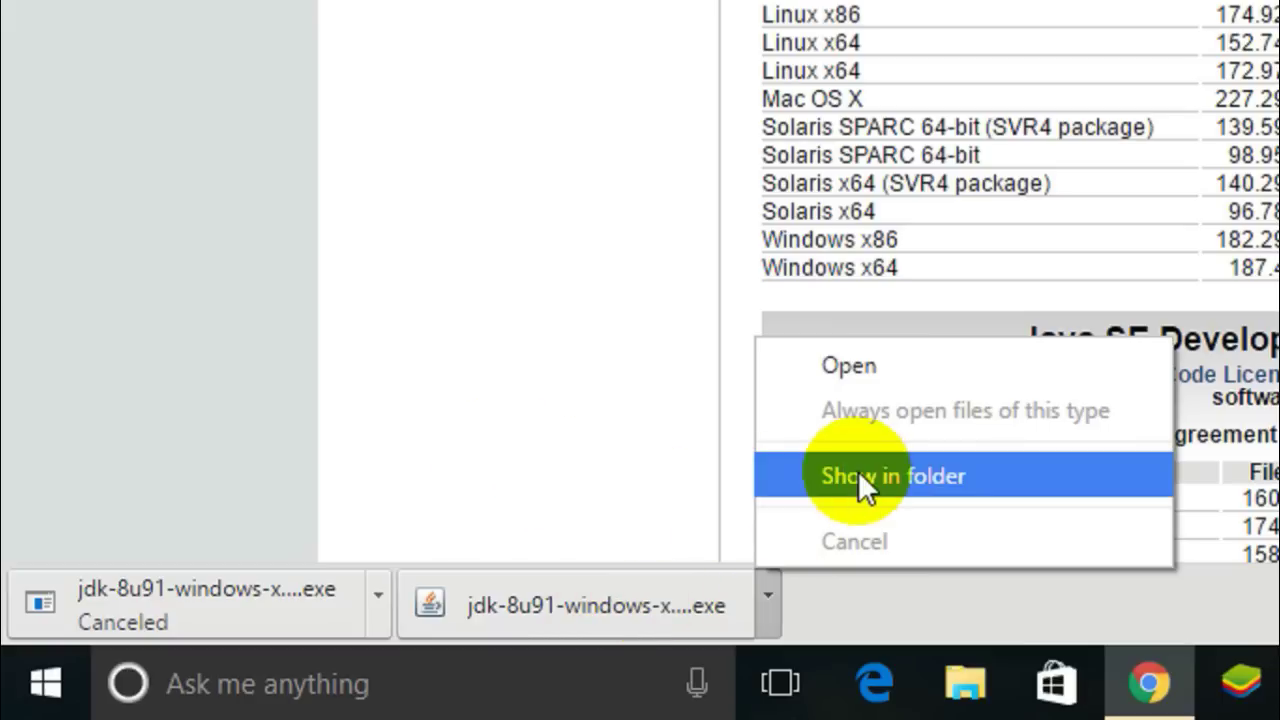
pyautogui.click(833, 492)
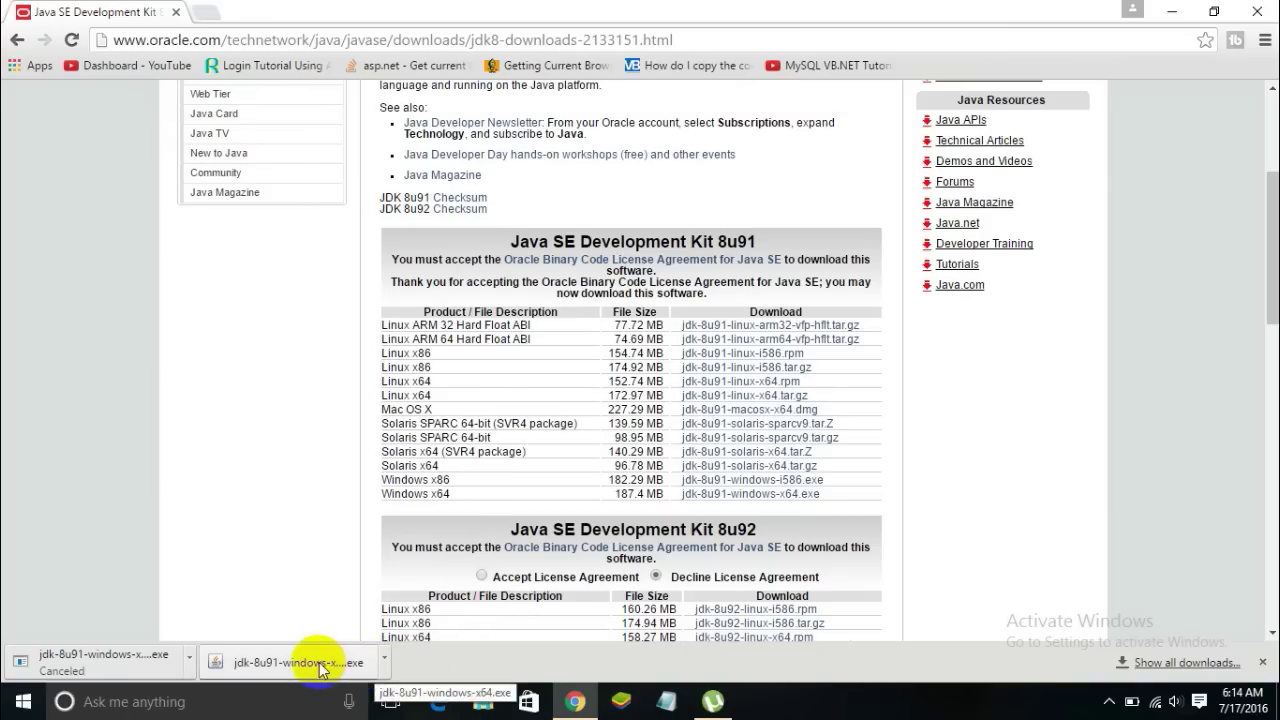
pyautogui.click(323, 672)
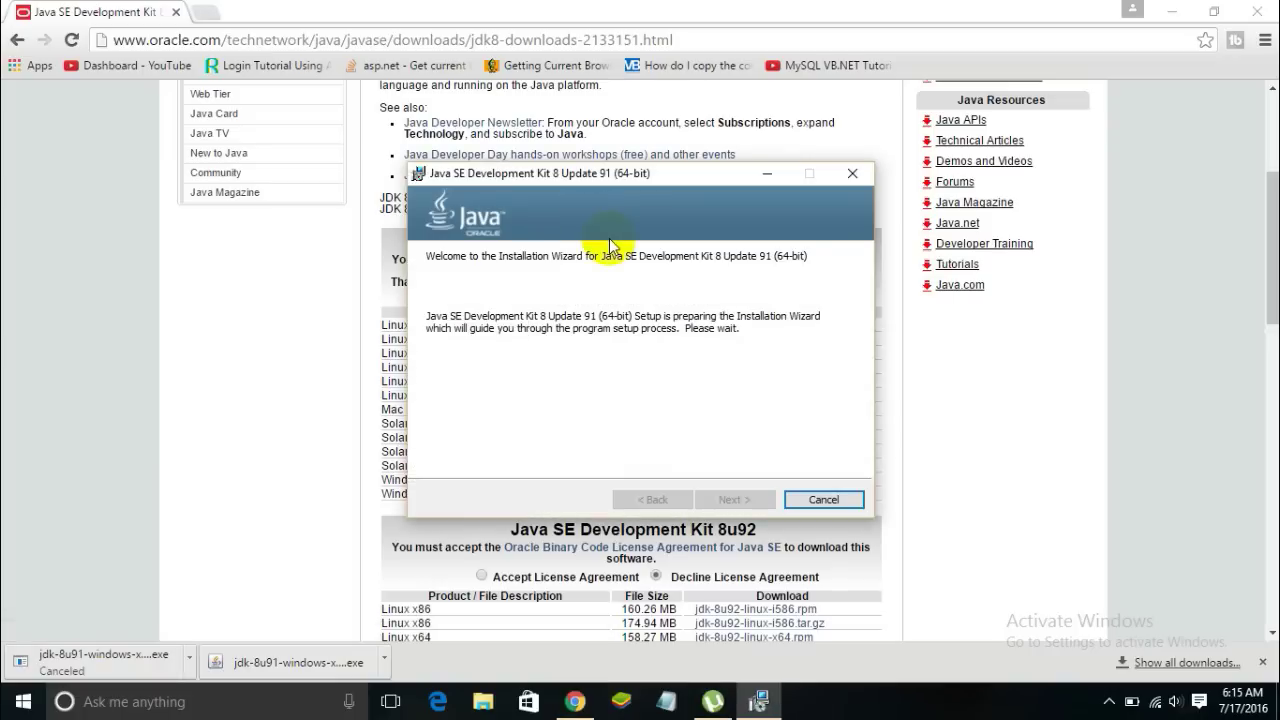
# Advance the JDK setup to Custom Setup and minimize Chrome behind the repositioned dialog.
pyautogui.moveTo(607, 182); pyautogui.dragTo(577, 131)
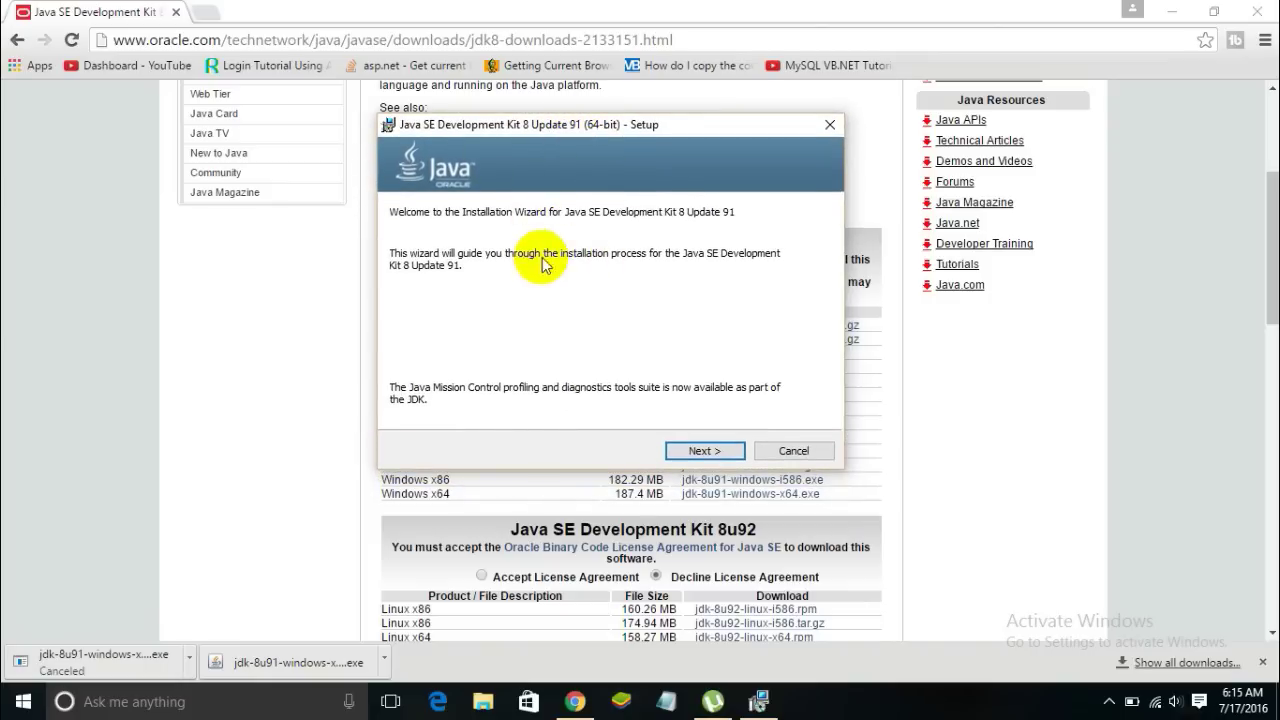
pyautogui.click(714, 452)
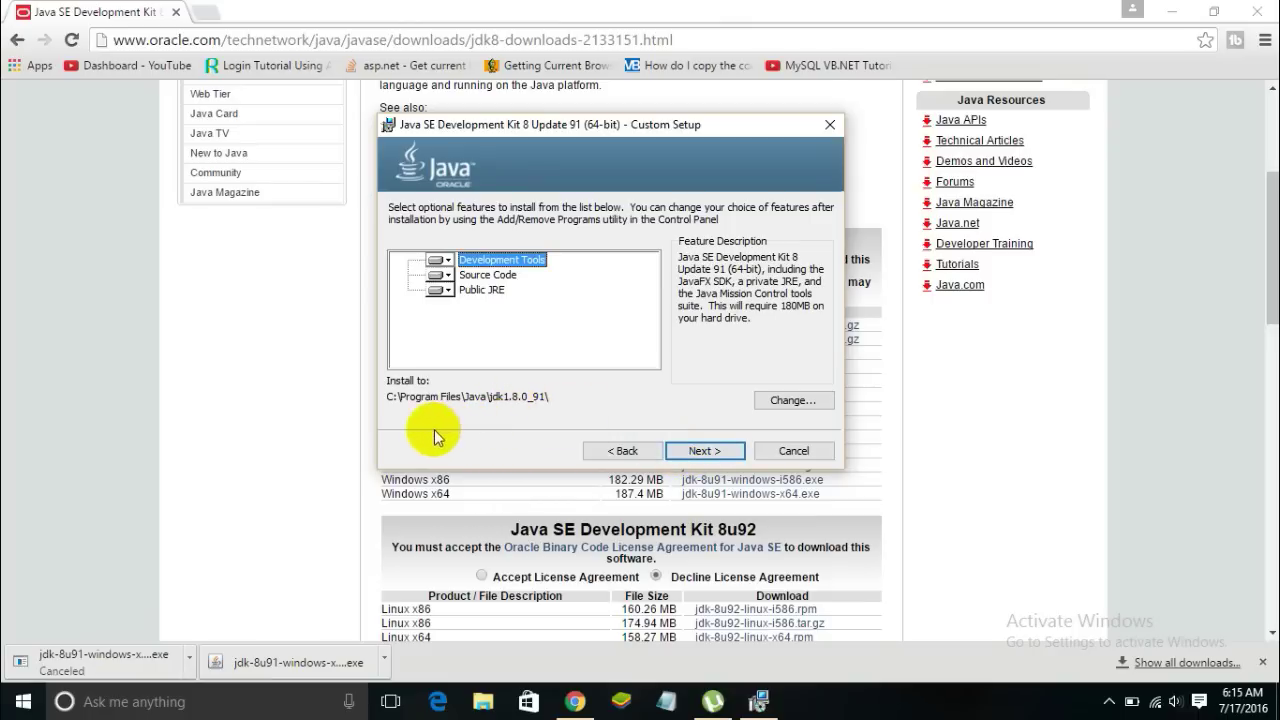
pyautogui.moveTo(536, 124); pyautogui.dragTo(578, 118)
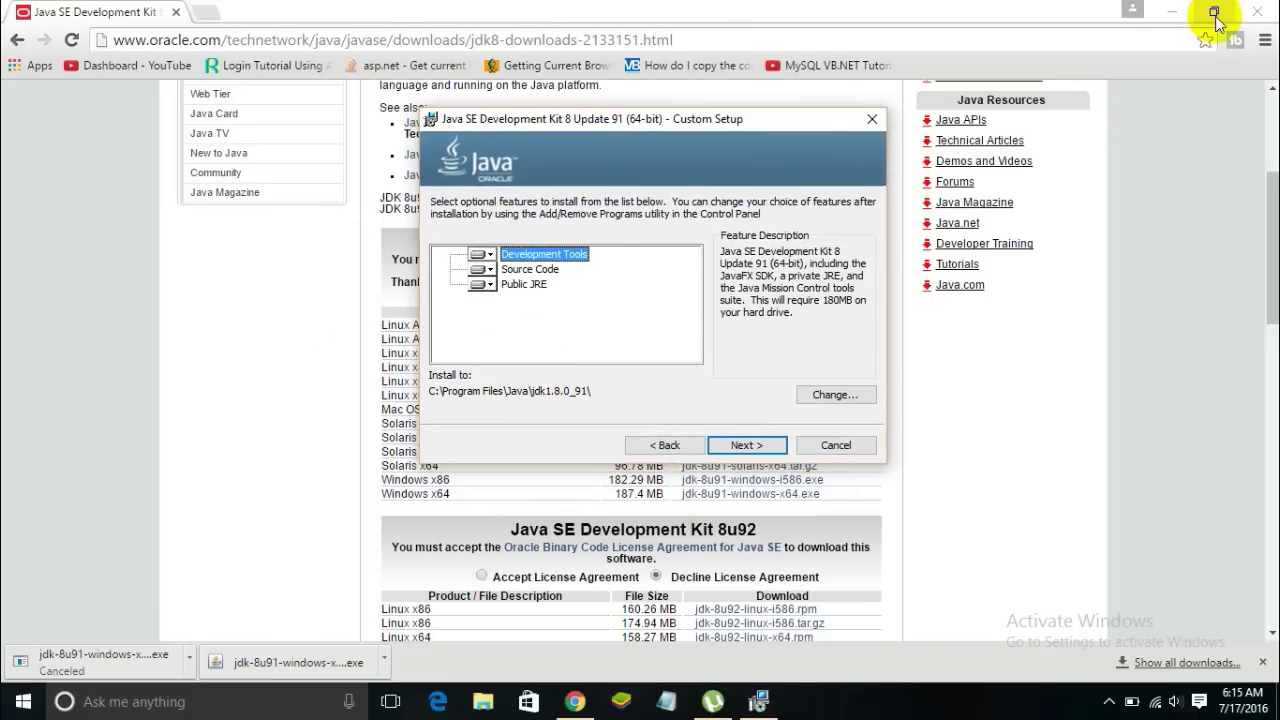
pyautogui.click(1171, 12)
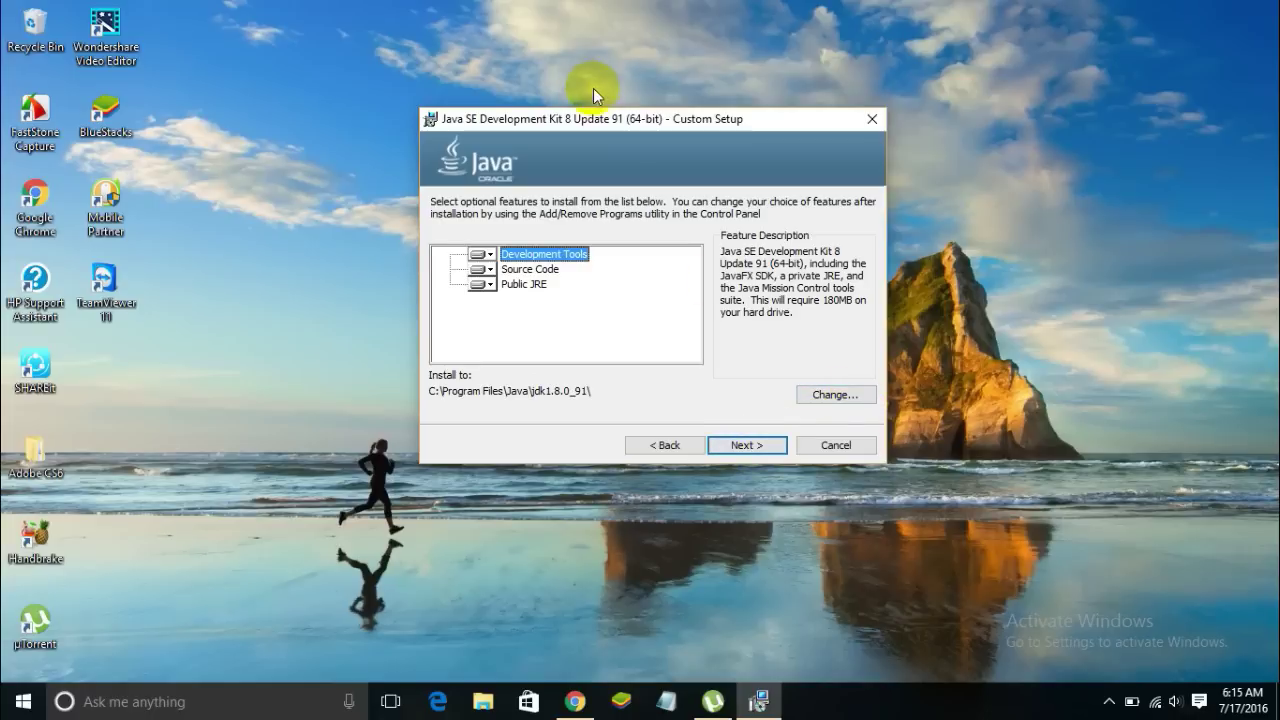
pyautogui.moveTo(626, 121); pyautogui.dragTo(603, 64)
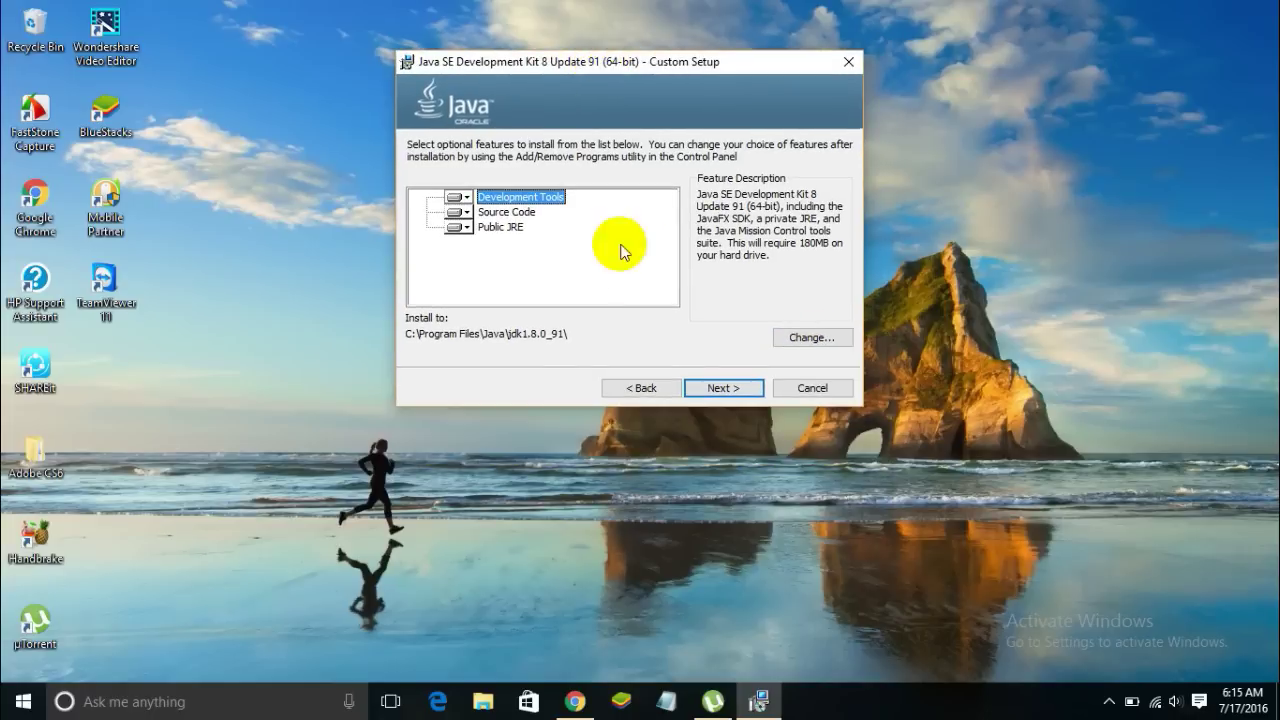
# Install the default JDK features and bring the JRE Destination Folder dialog into view.
pyautogui.click(726, 390)
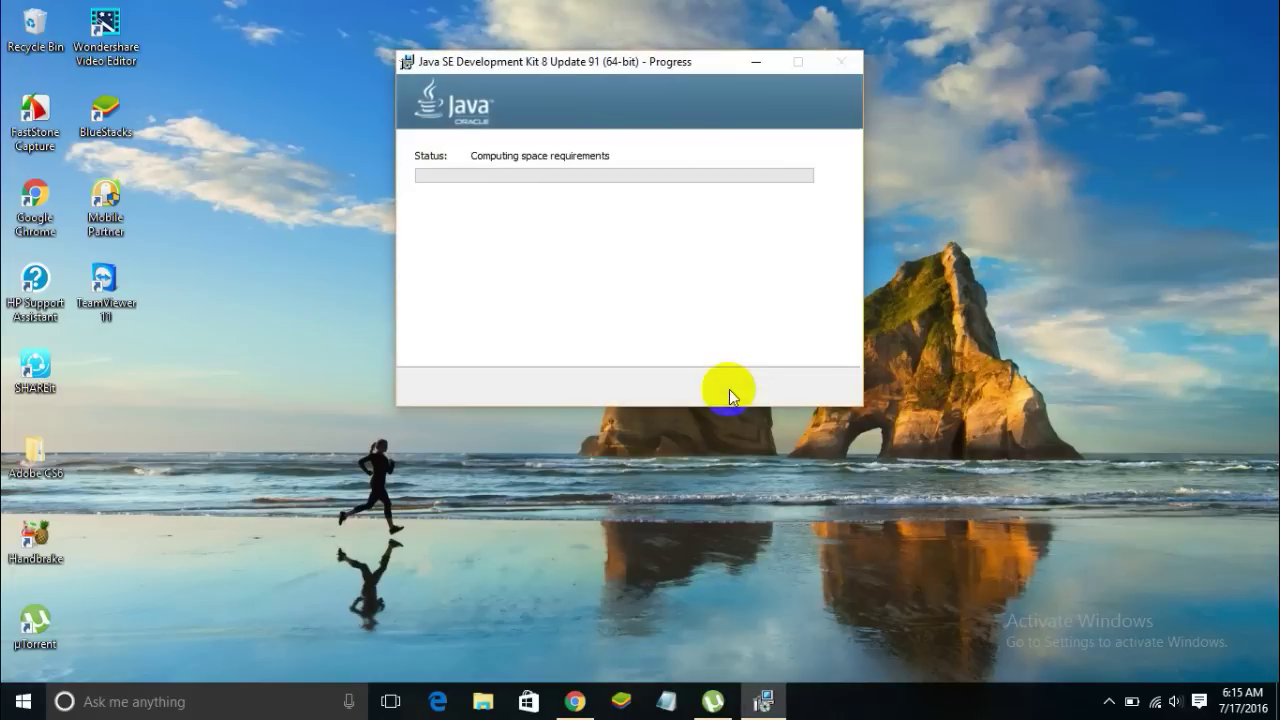
pyautogui.moveTo(622, 71); pyautogui.dragTo(639, 70)
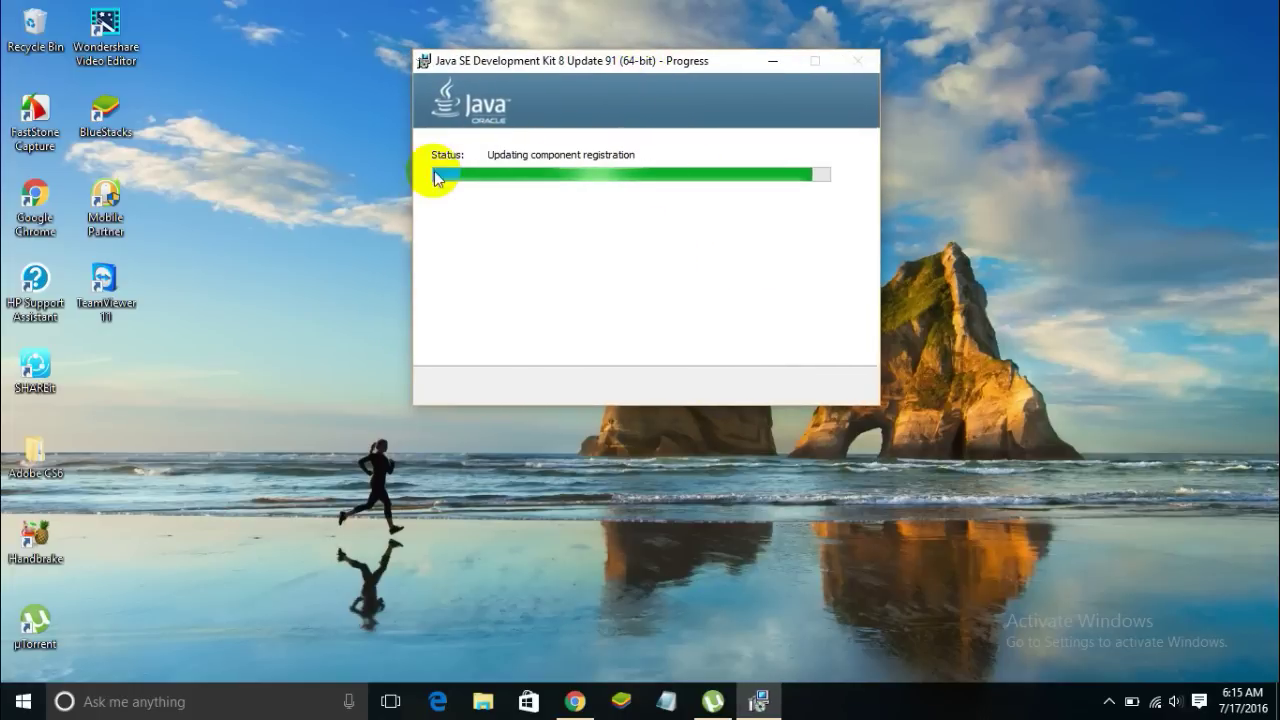
pyautogui.moveTo(614, 65); pyautogui.dragTo(622, 100)
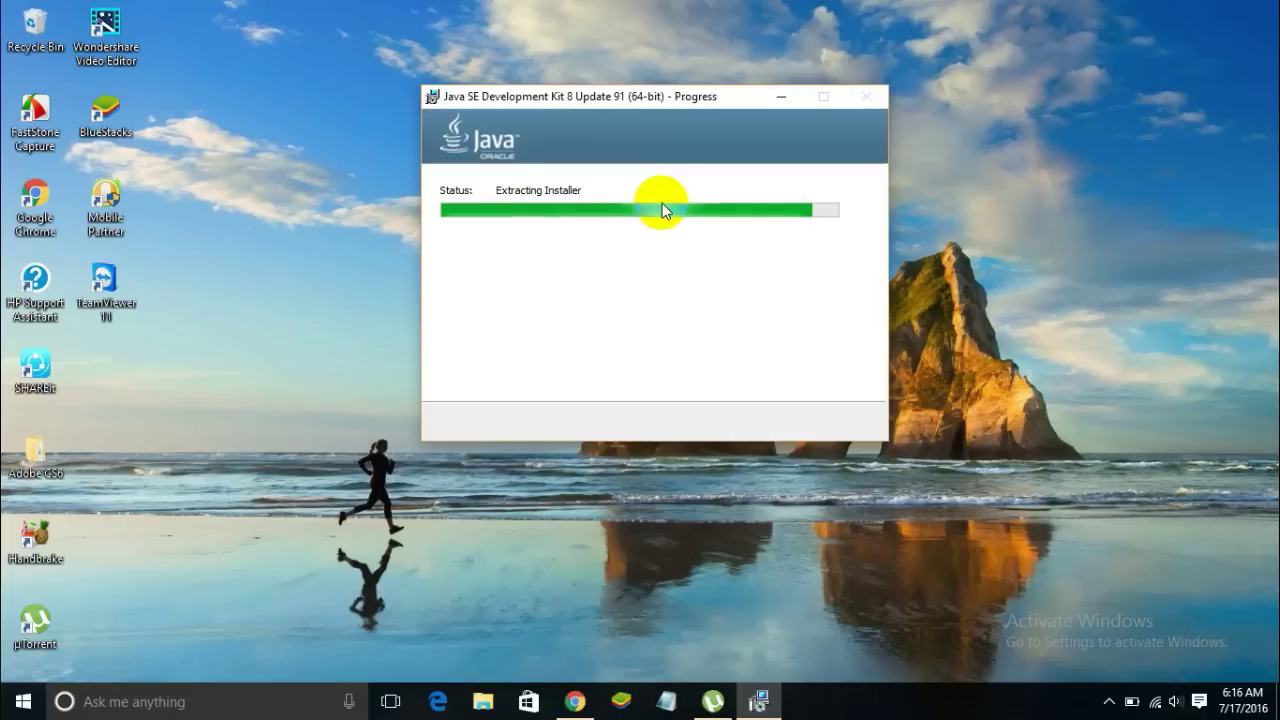
pyautogui.moveTo(611, 198); pyautogui.dragTo(634, 136)
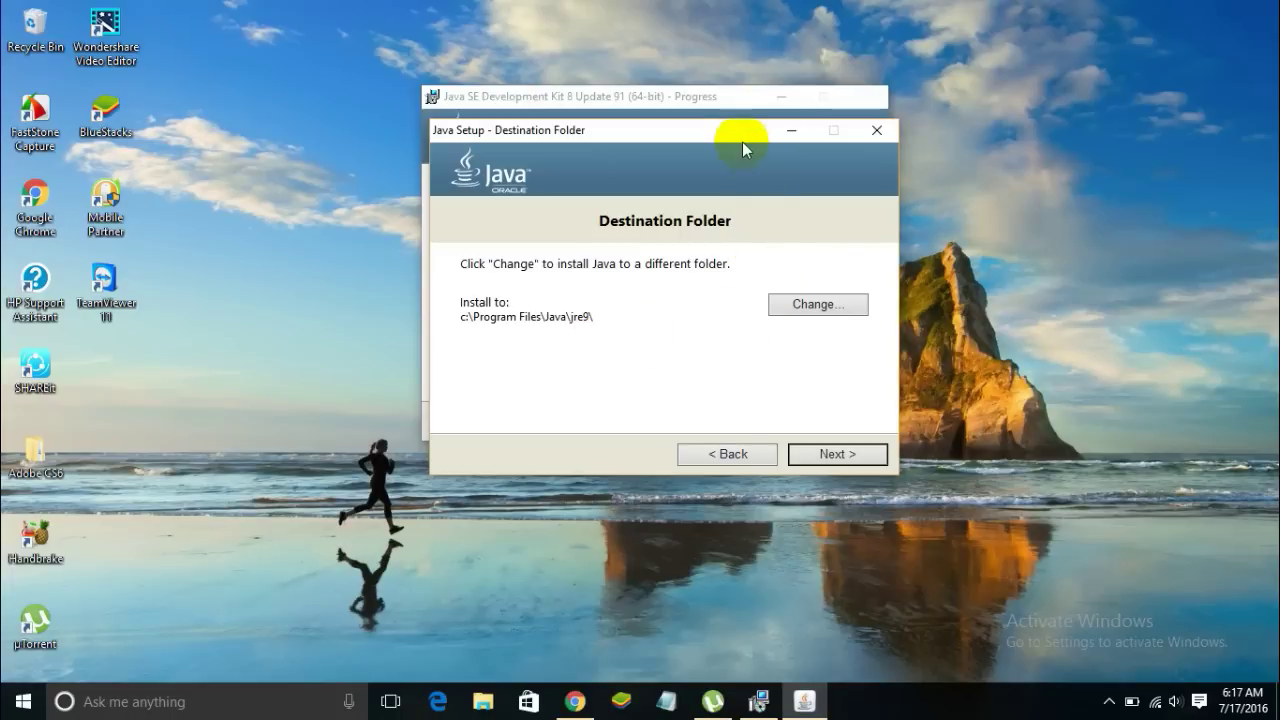
pyautogui.moveTo(742, 142); pyautogui.dragTo(748, 94)
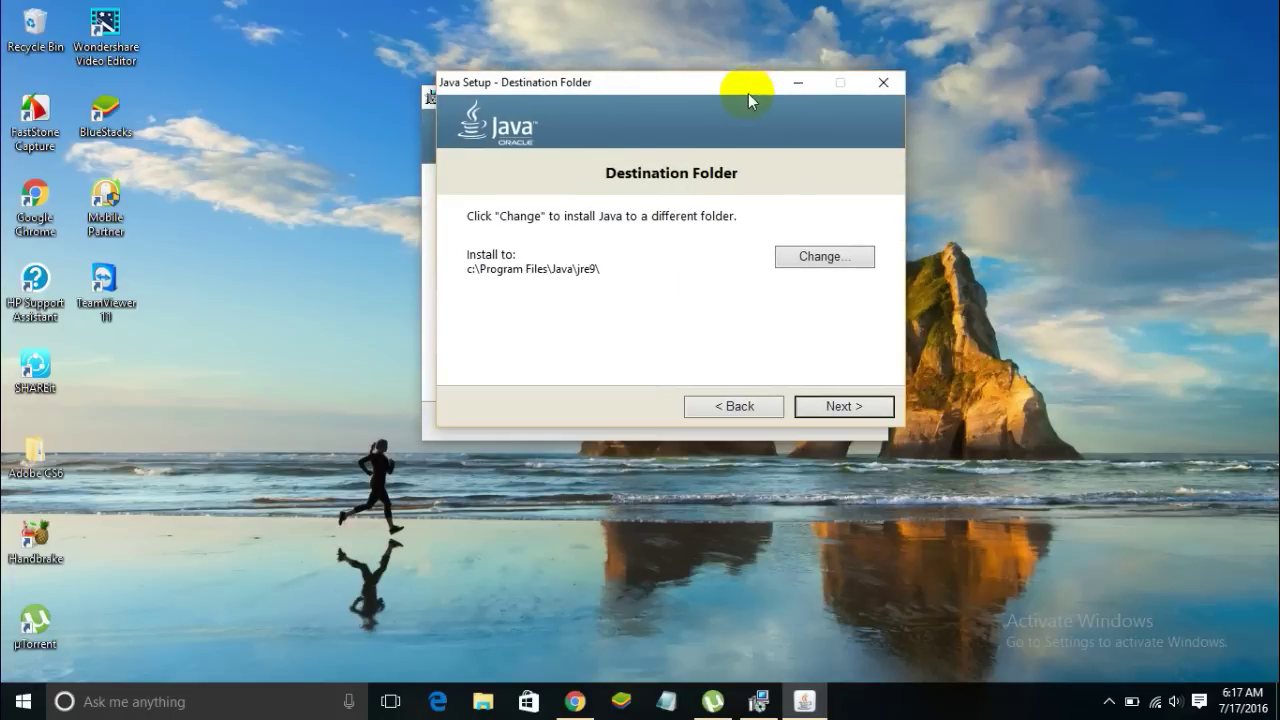
# Keep the default JRE folder and wait for the 64-bit JDK success screen.
pyautogui.click(864, 406)
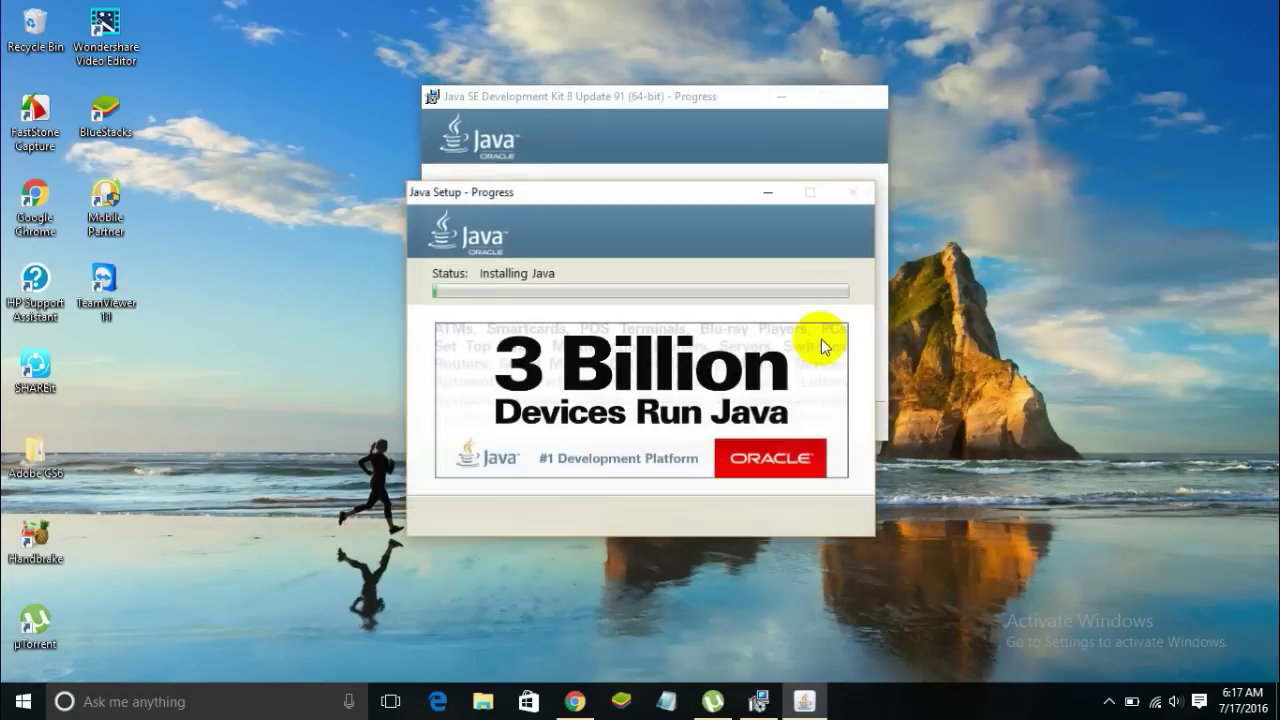
pyautogui.moveTo(606, 193); pyautogui.dragTo(636, 107)
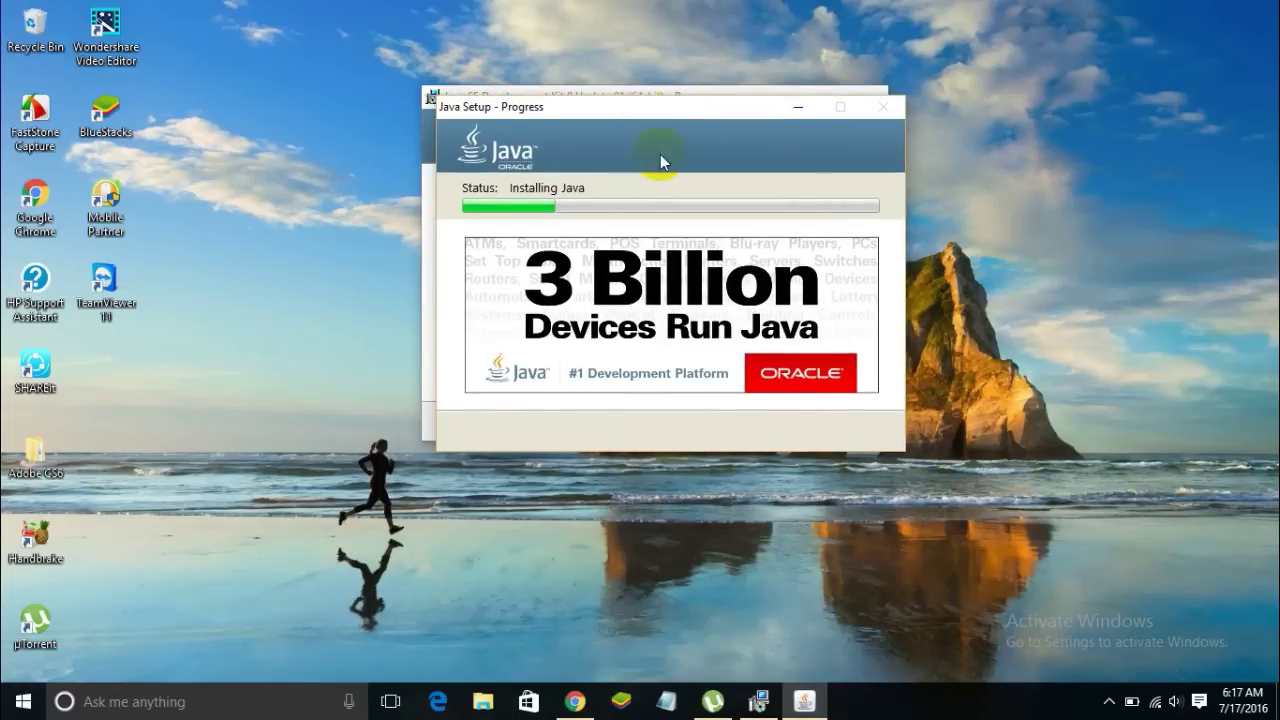
pyautogui.moveTo(491, 109)
pyautogui.mouseDown()
pyautogui.moveTo(585, 80)
pyautogui.moveTo(594, 126)
pyautogui.moveTo(532, 194)
pyautogui.moveTo(568, 163)
pyautogui.moveTo(508, 117)
pyautogui.mouseUp()
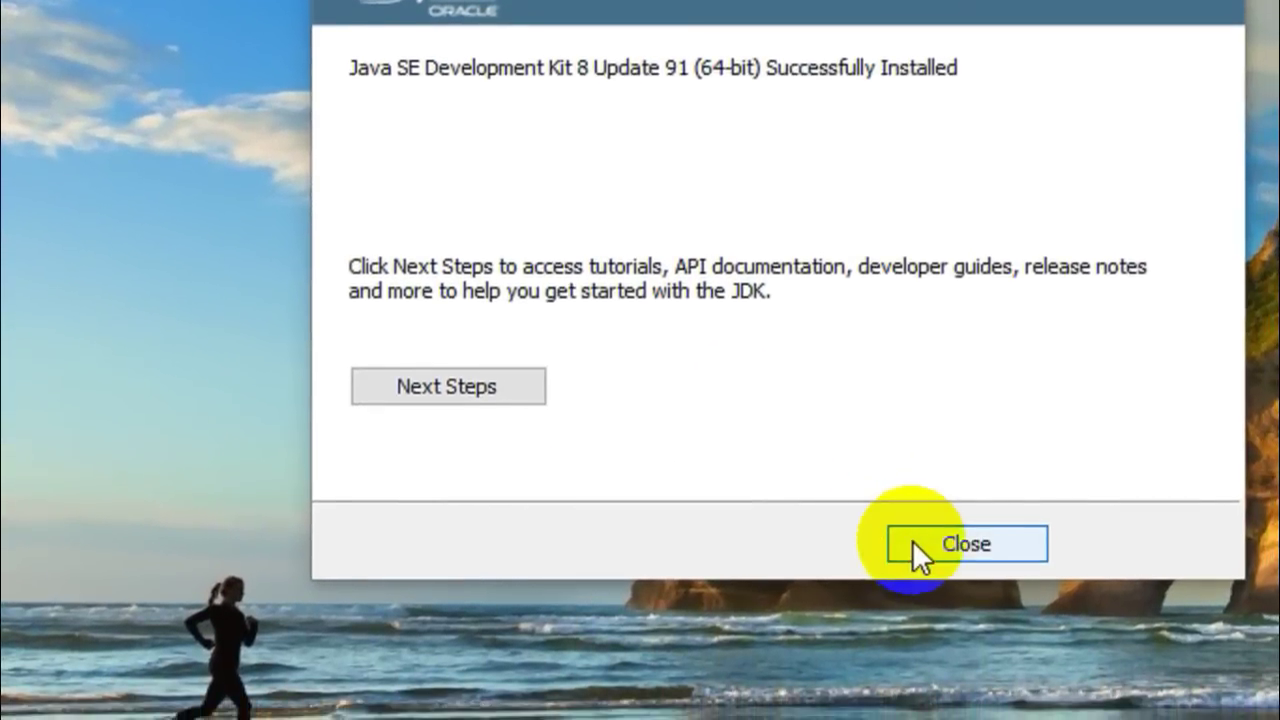
# Close the installer and open C:\Program Files\Java in File Explorer.
pyautogui.click(970, 557)
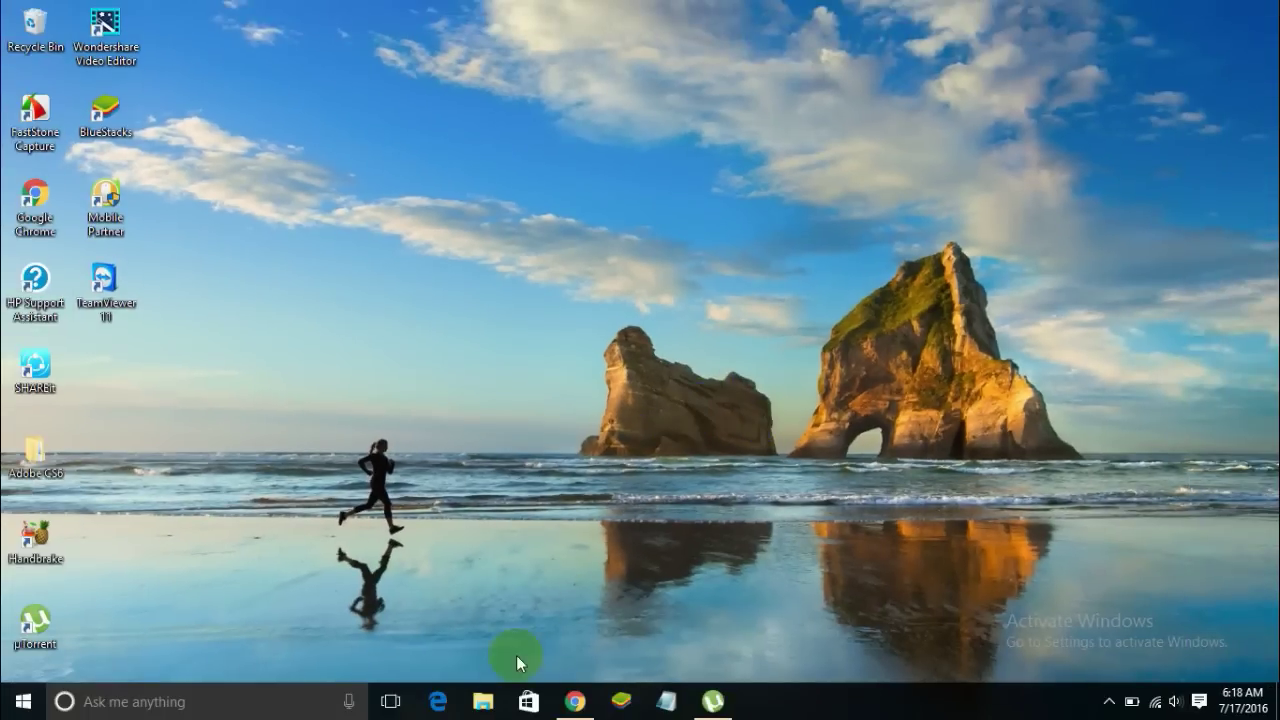
pyautogui.click(483, 701)
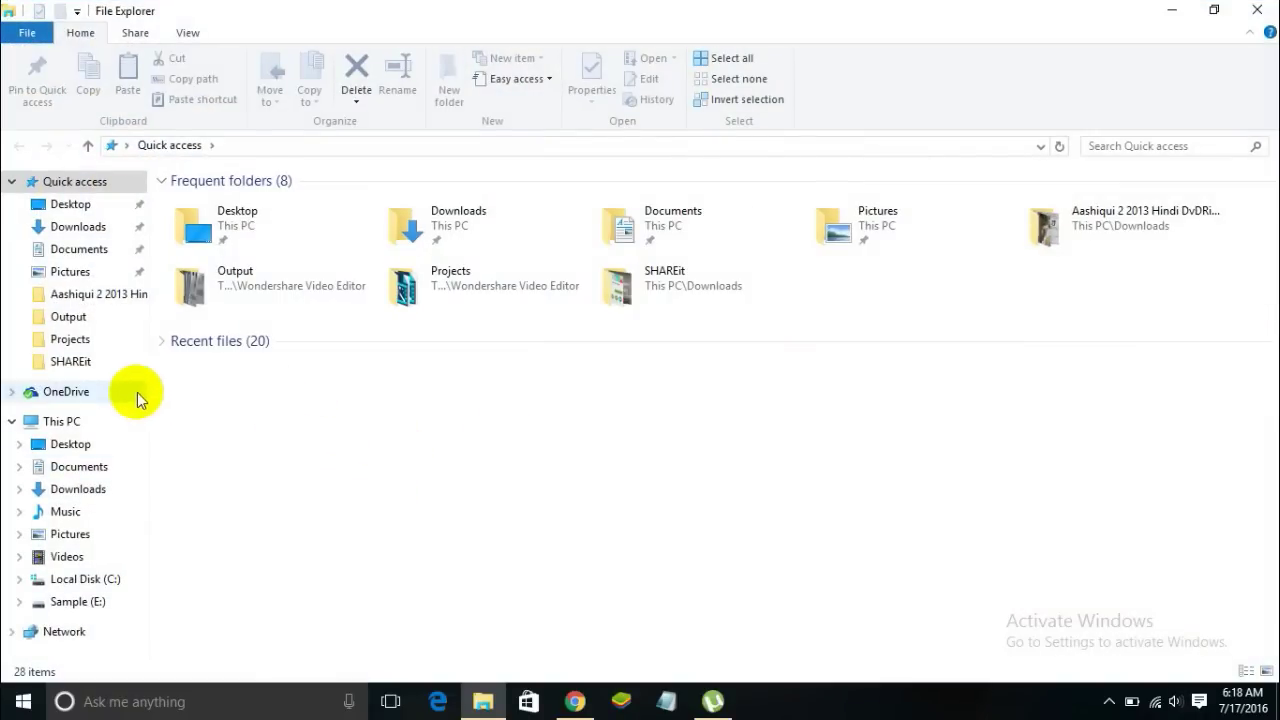
pyautogui.click(80, 423)
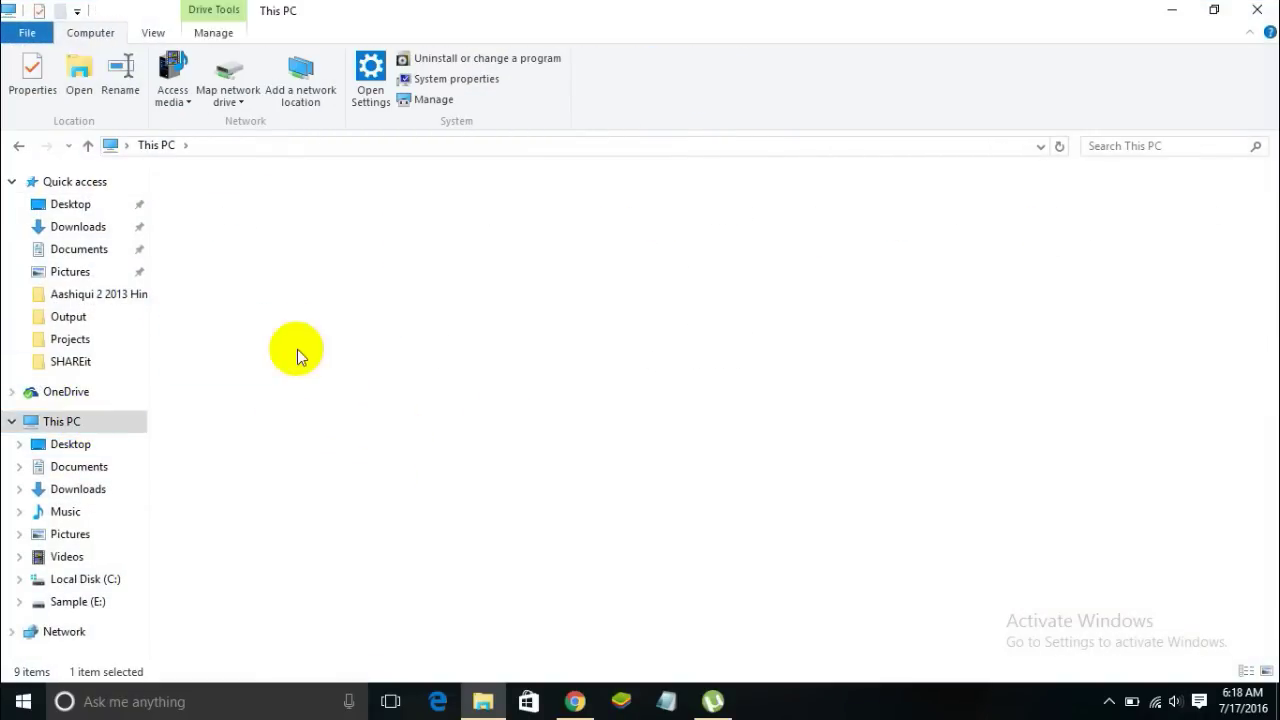
pyautogui.doubleClick(297, 345)
pyautogui.doubleClick(251, 297)
pyautogui.click(257, 302)
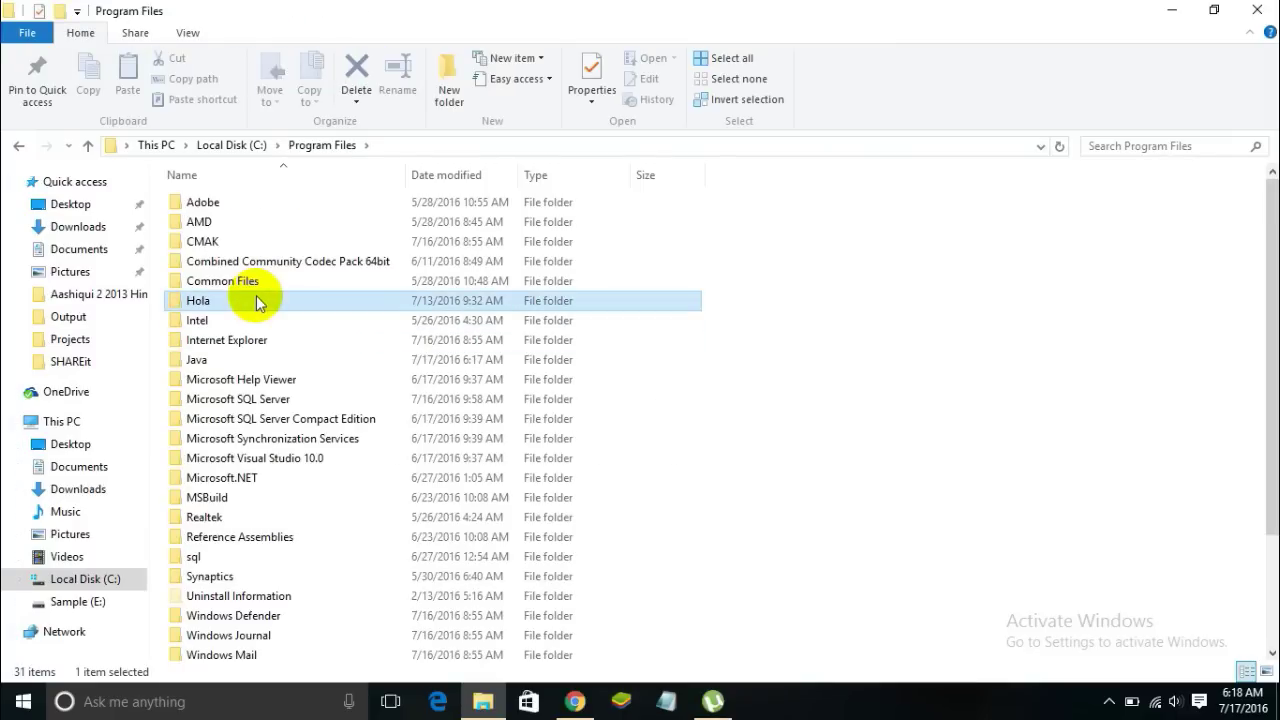
pyautogui.press('j')
pyautogui.doubleClick(222, 358)
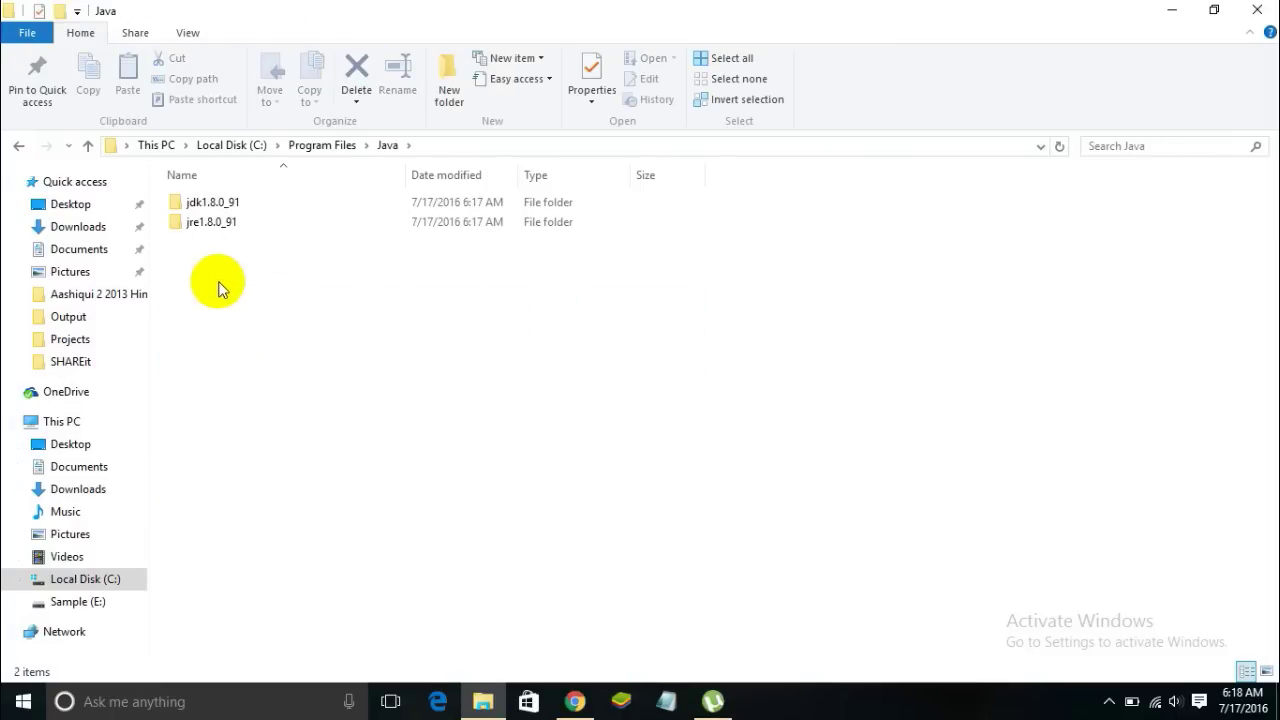
# Inspect the jdk1.8.0_91 and jre1.8.0_91 folders, leaving jdk1.8.0_91 selected.
pyautogui.moveTo(219, 283); pyautogui.dragTo(233, 205)
pyautogui.click(229, 277)
pyautogui.moveTo(212, 290); pyautogui.dragTo(221, 198)
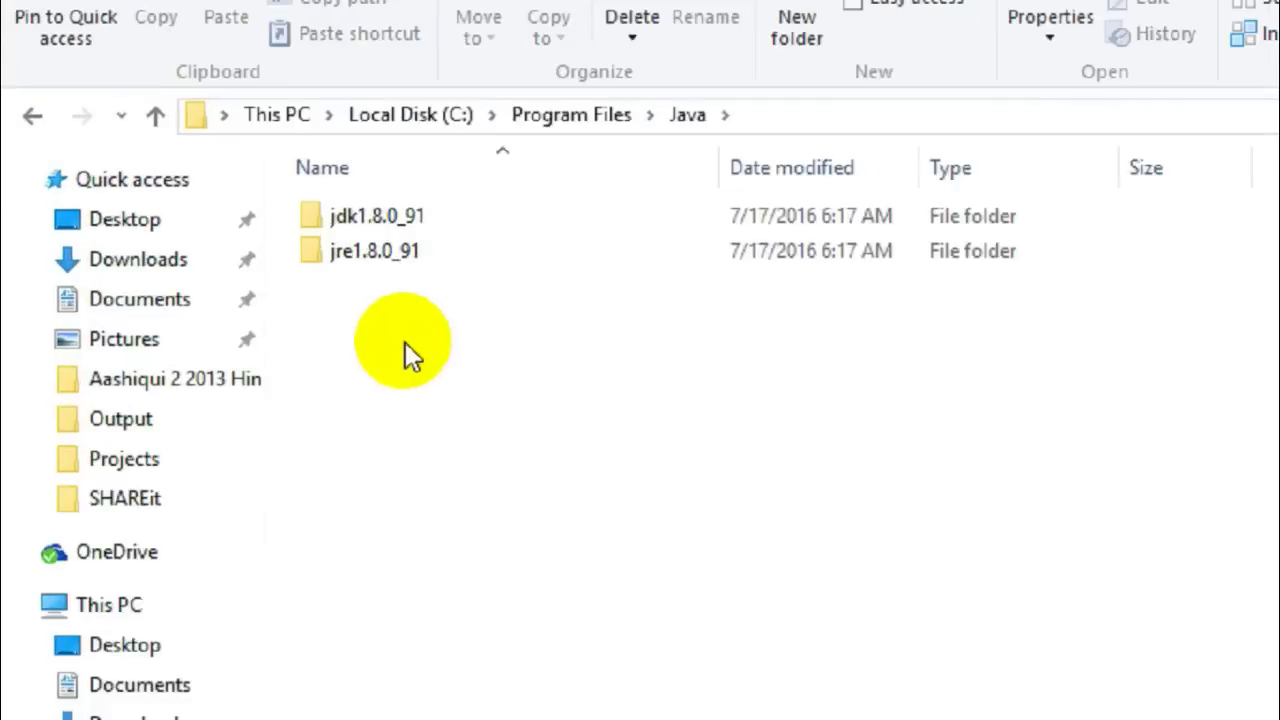
pyautogui.click(438, 358)
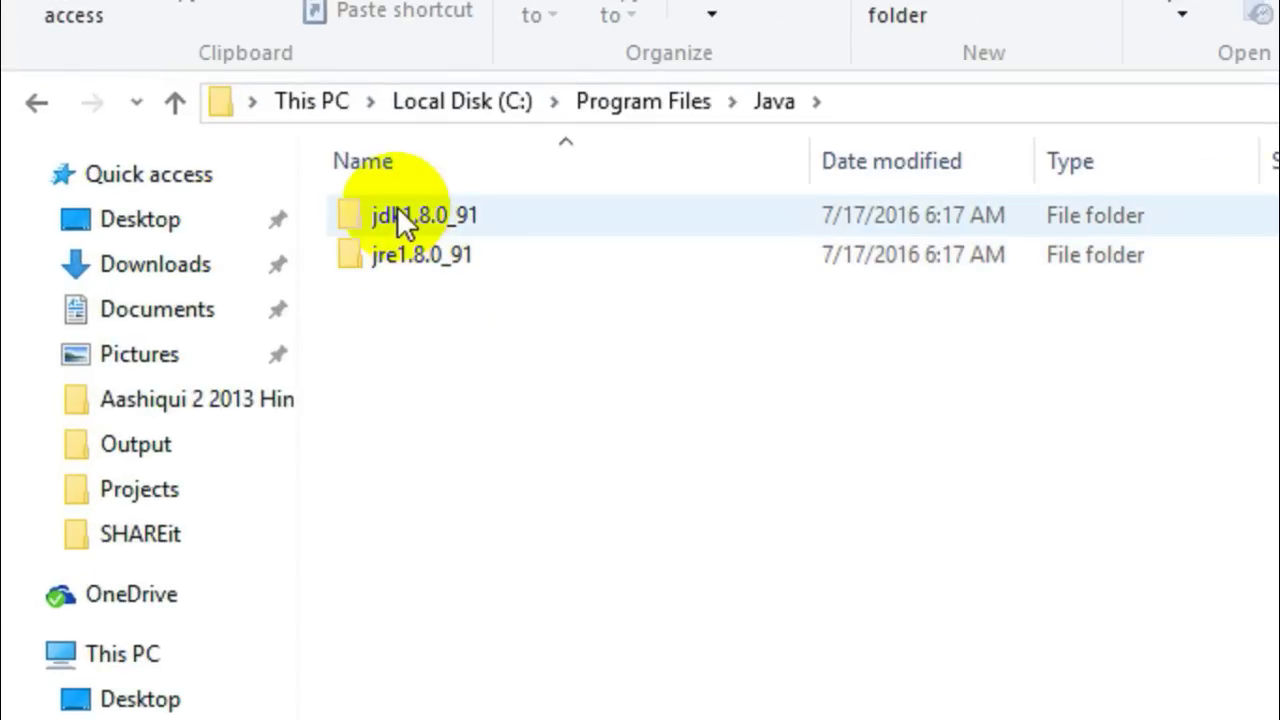
pyautogui.click(397, 206)
pyautogui.click(463, 356)
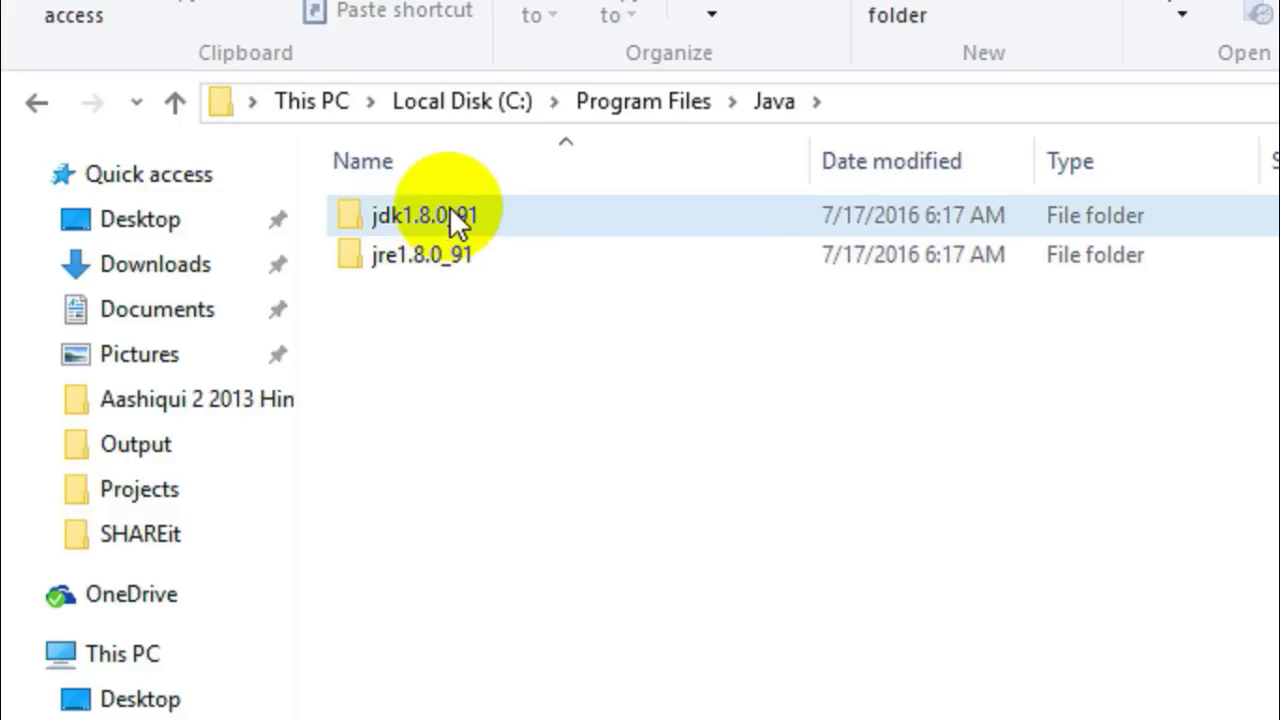
pyautogui.click(447, 257)
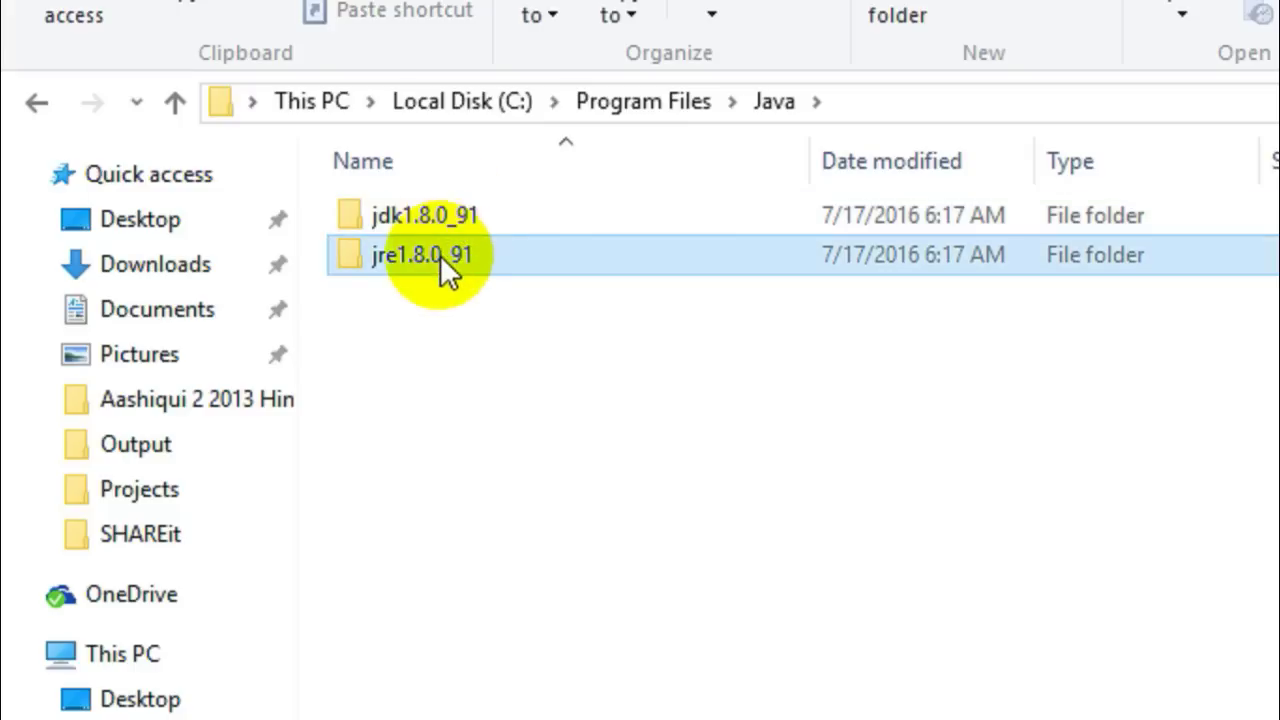
pyautogui.click(429, 255)
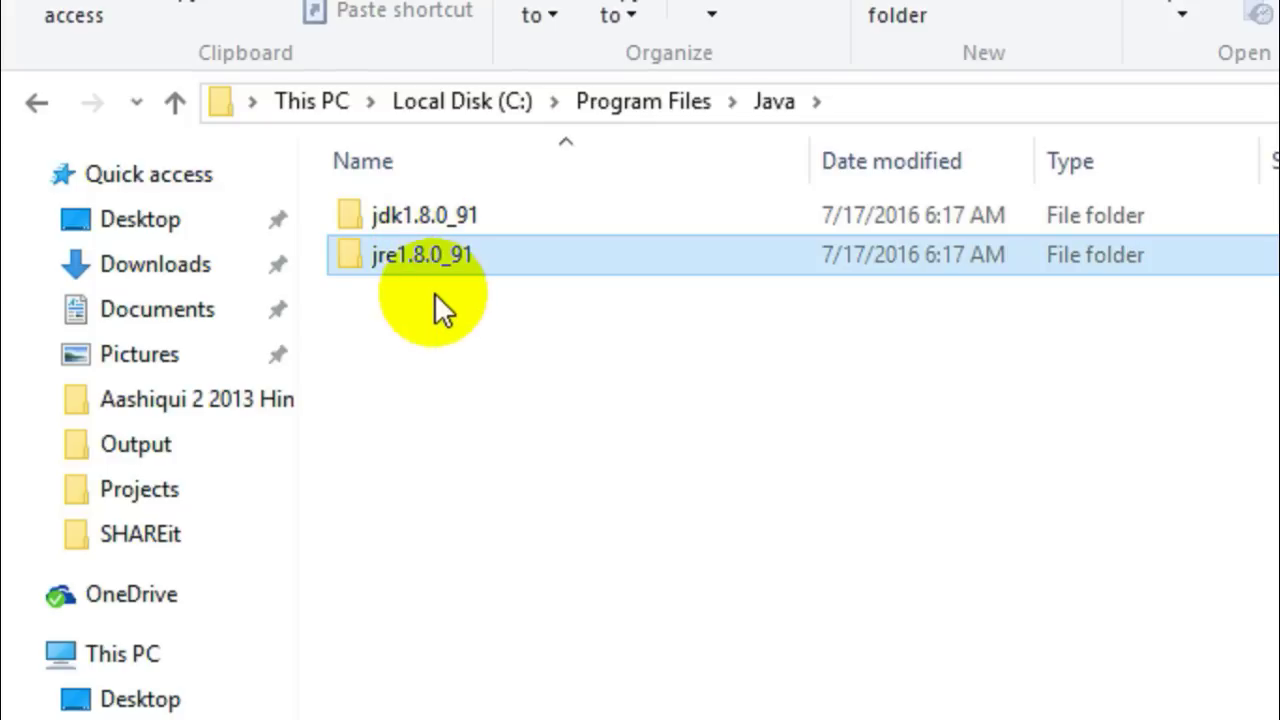
pyautogui.click(436, 295)
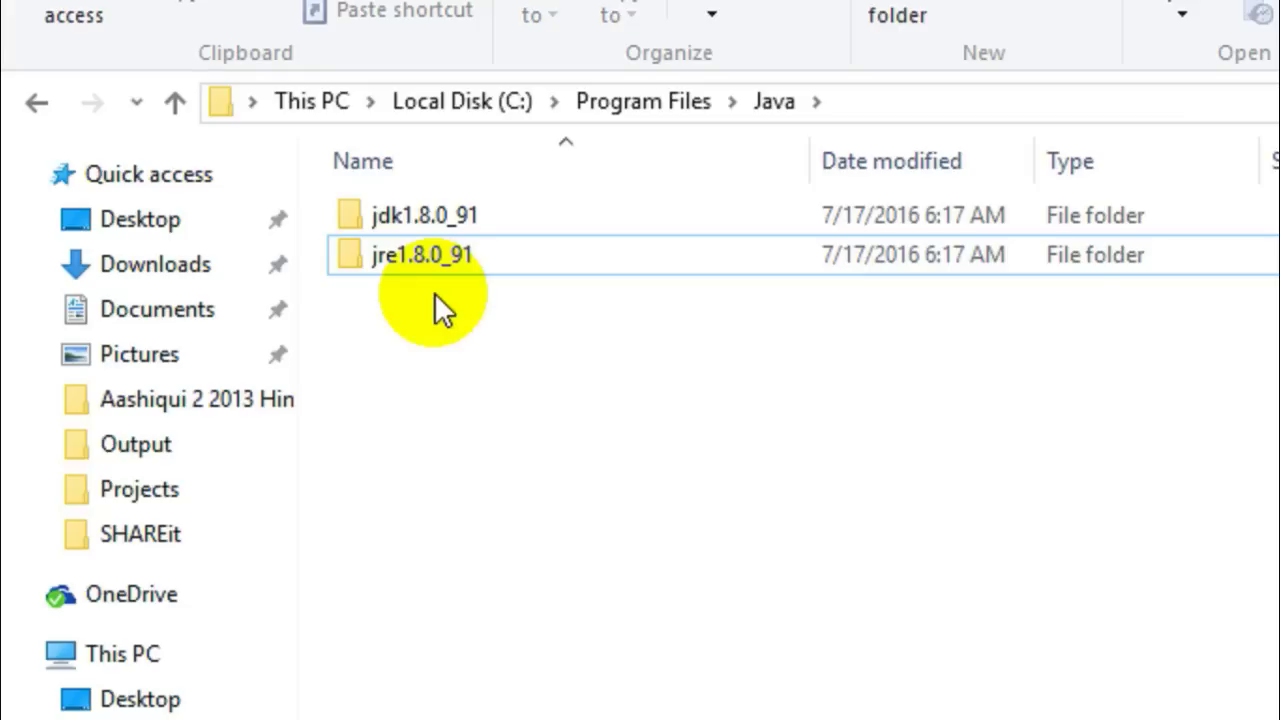
pyautogui.click(430, 219)
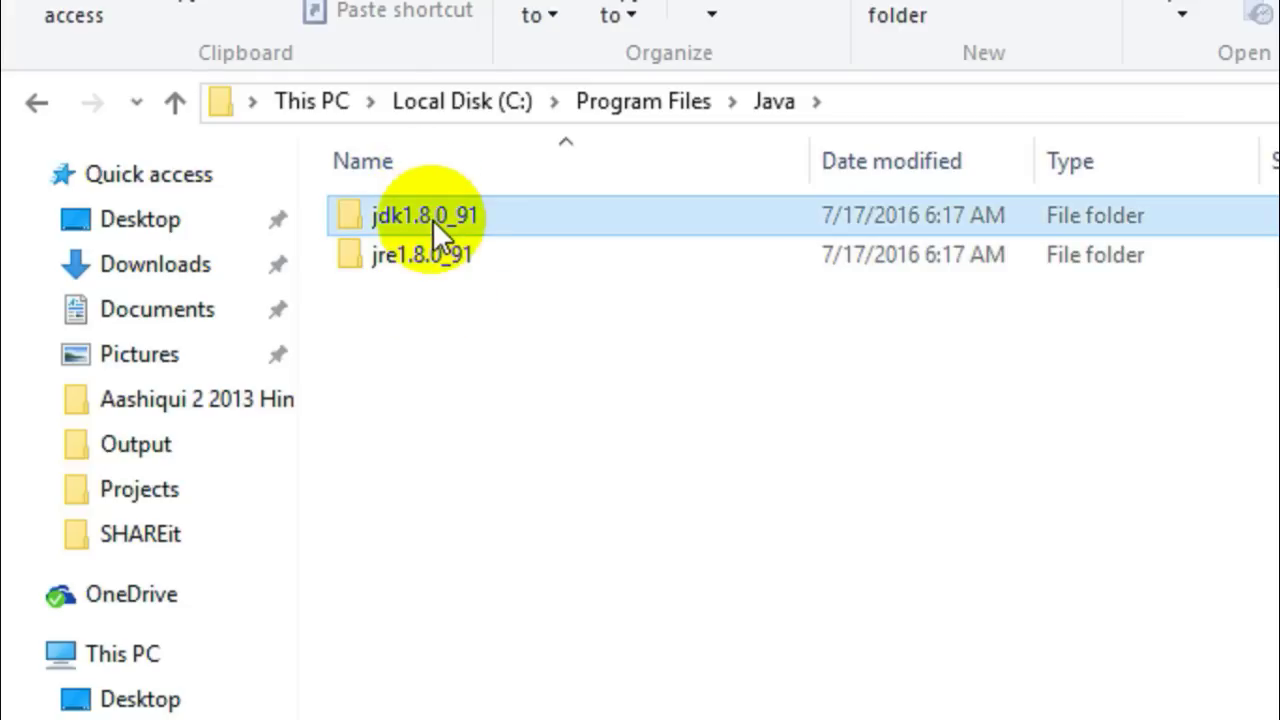
# Rename the jdk1.8.0_91 folder to jdk.
pyautogui.rightClick(432, 219)
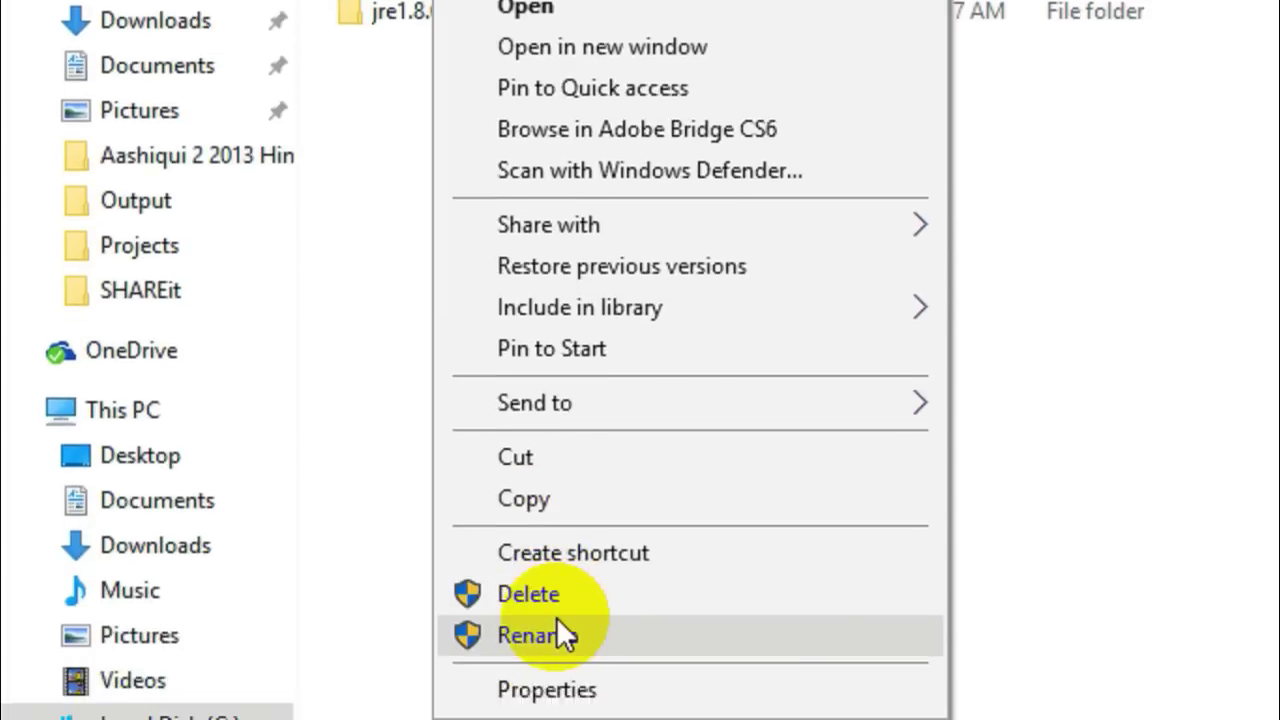
pyautogui.click(556, 580)
pyautogui.click(516, 181)
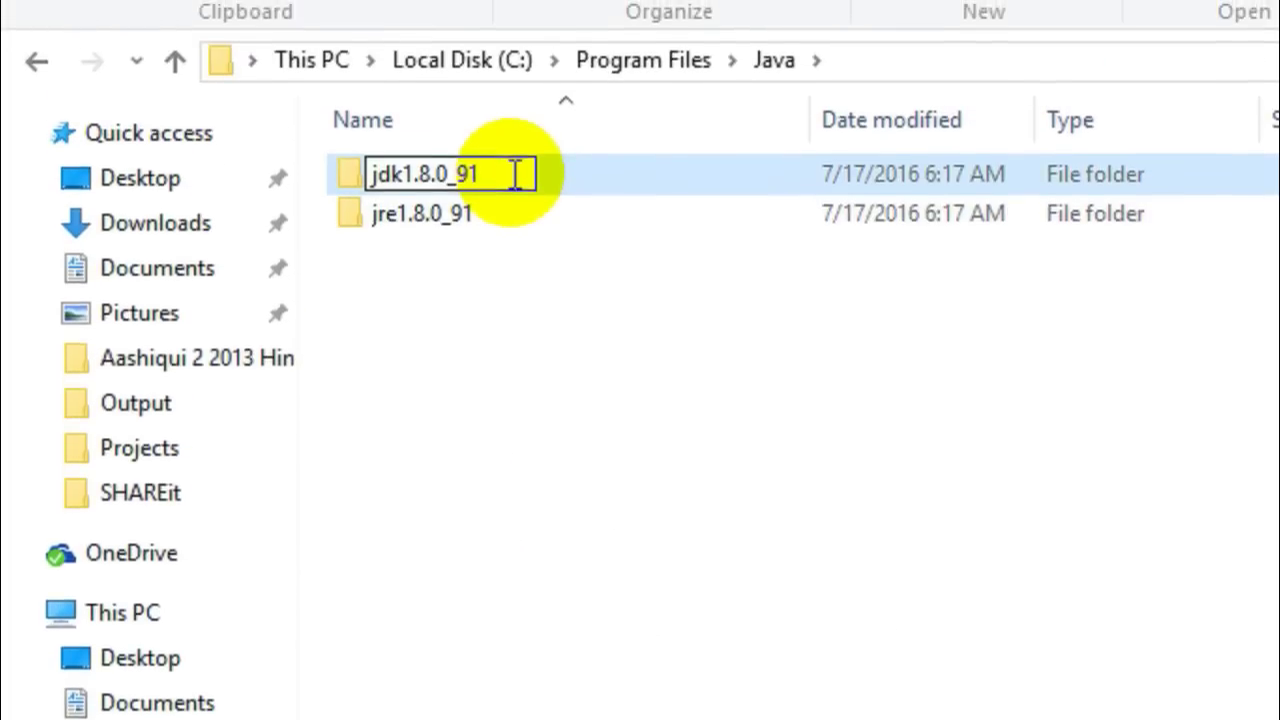
pyautogui.press('BackSpace')
pyautogui.press('BackSpace')
pyautogui.press('BackSpace')
pyautogui.press('BackSpace')
pyautogui.press('BackSpace')
pyautogui.press('BackSpace')
pyautogui.press('BackSpace')
pyautogui.press('BackSpace')
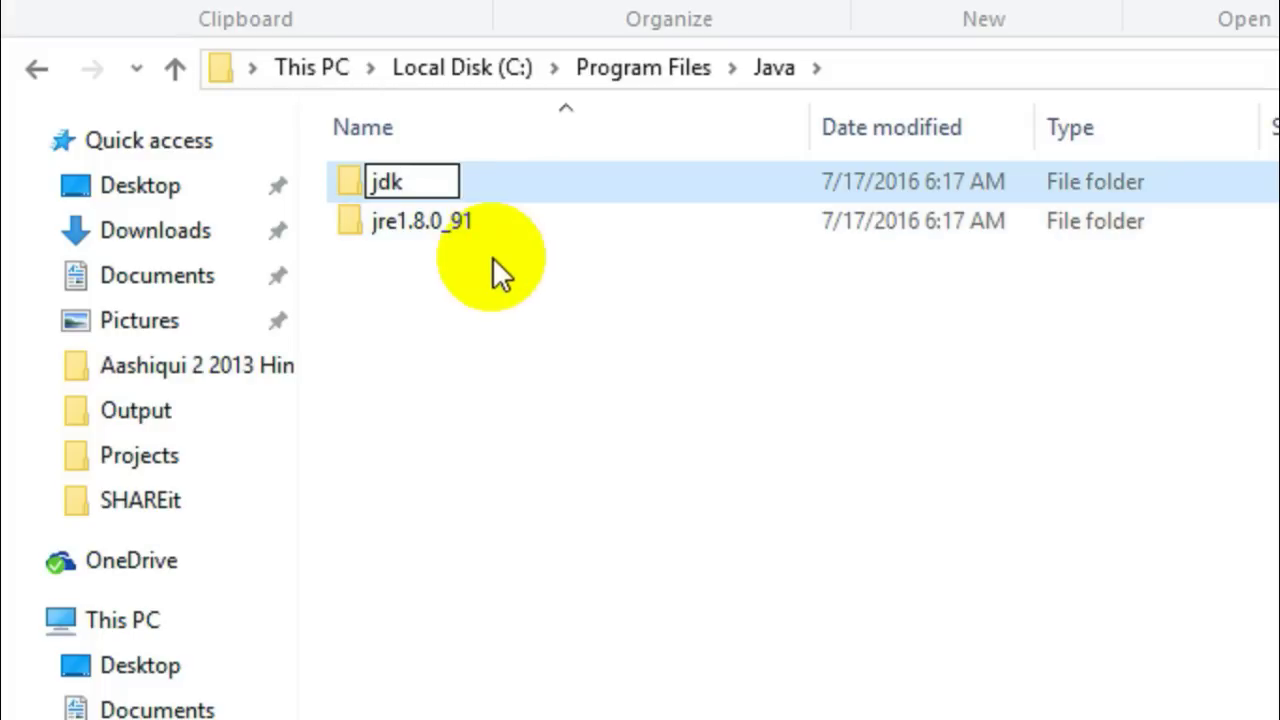
pyautogui.press('Return')
# Rename the jre1.8.0_91 folder to jre.
pyautogui.click(496, 225)
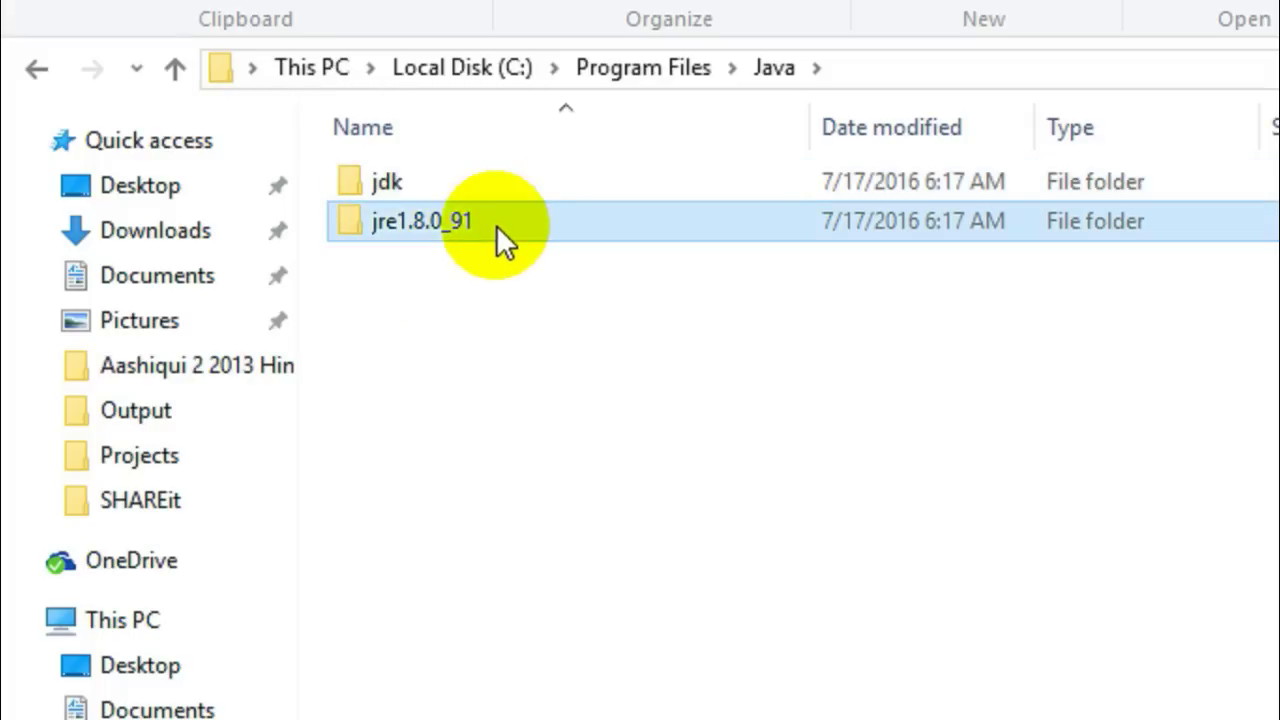
pyautogui.rightClick(497, 226)
pyautogui.click(600, 646)
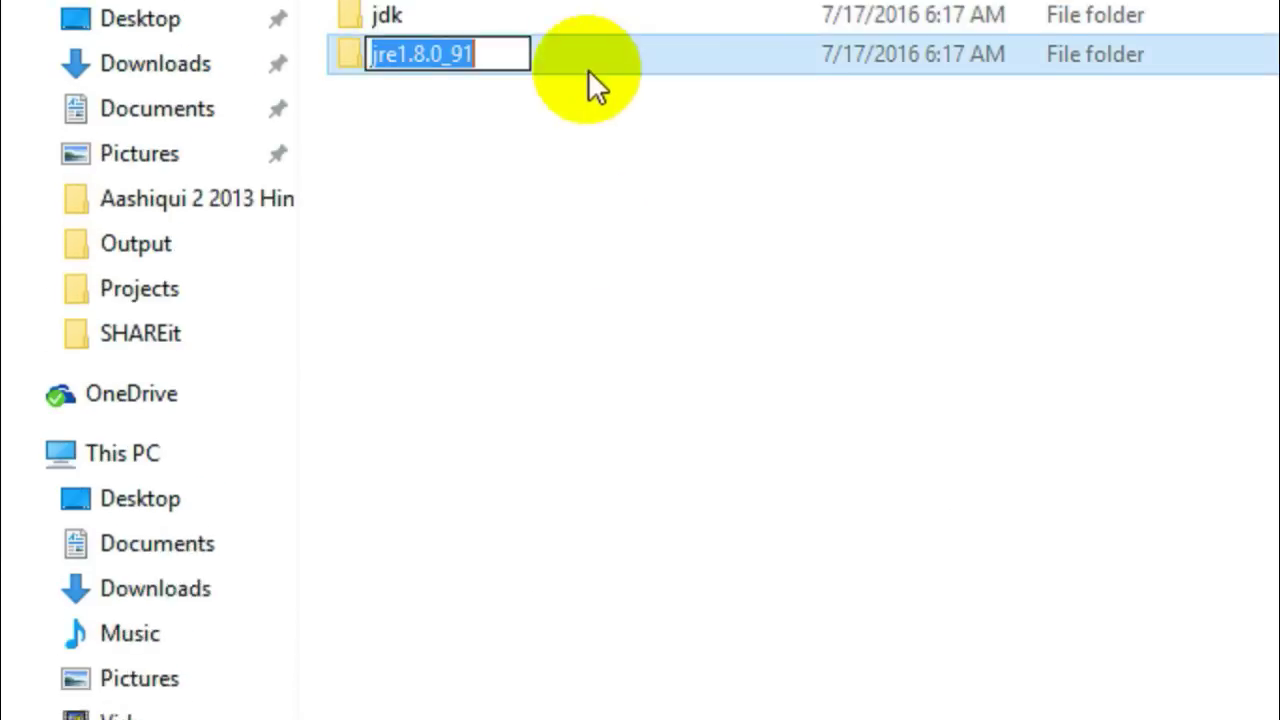
pyautogui.click(480, 133)
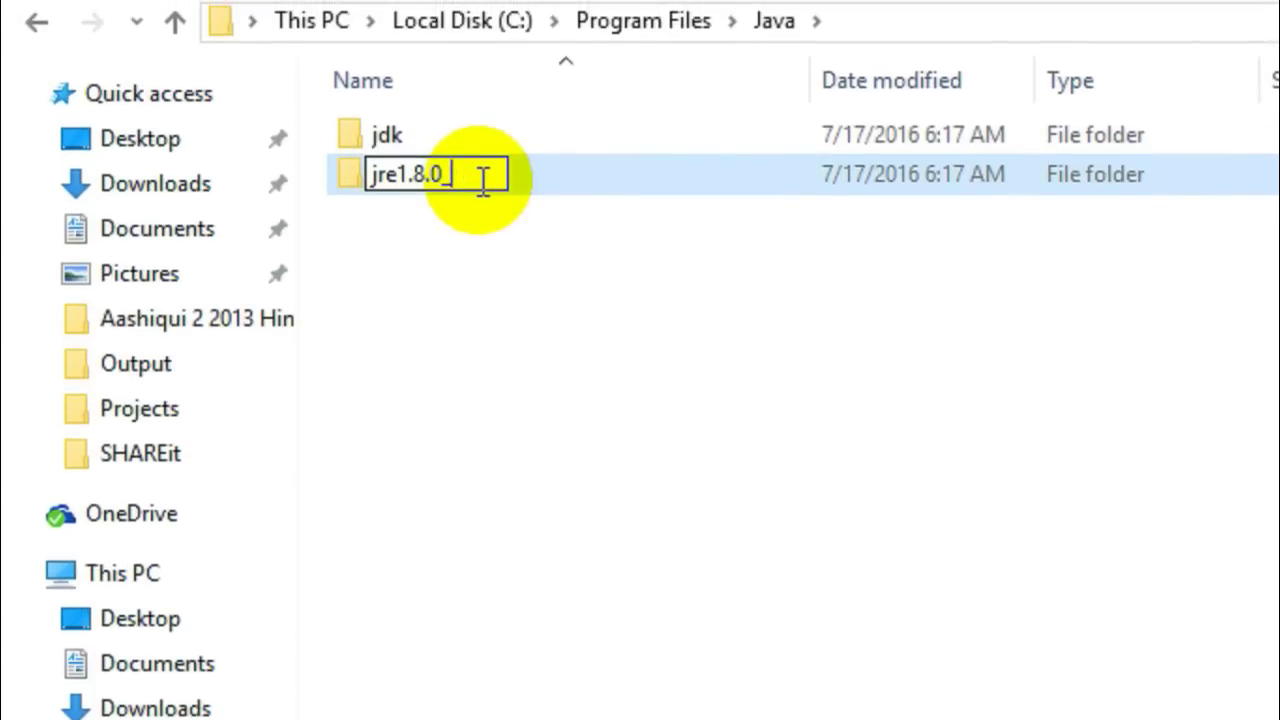
pyautogui.press('BackSpace')
pyautogui.press('BackSpace')
pyautogui.press('BackSpace')
pyautogui.press('BackSpace')
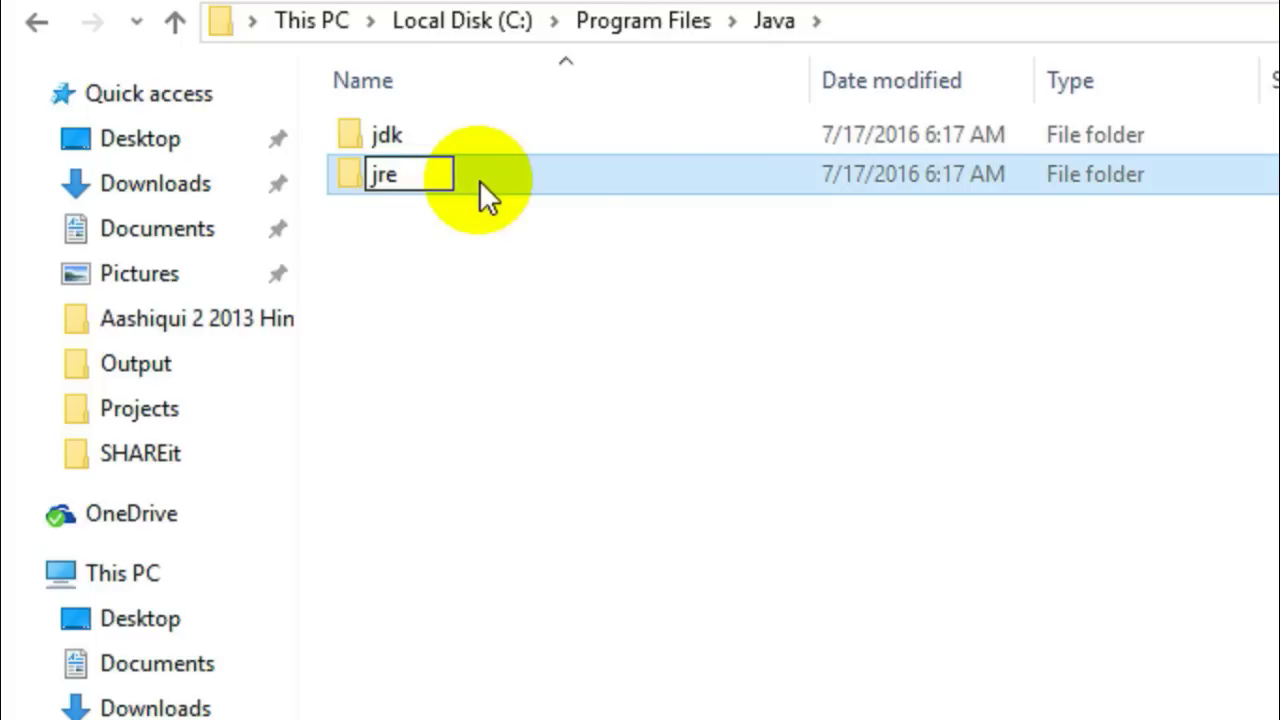
pyautogui.press('Return')
pyautogui.click(486, 376)
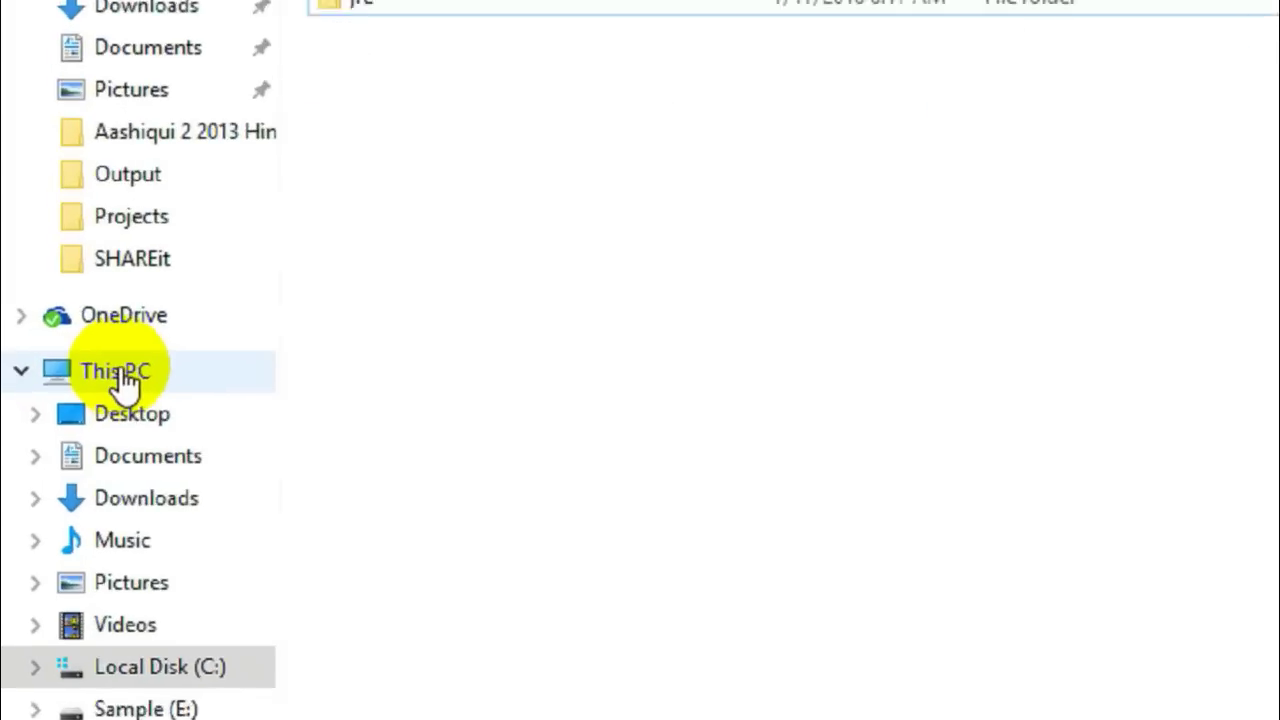
# Open This PC's Properties, then Advanced system settings to show System Properties.
pyautogui.rightClick(118, 378)
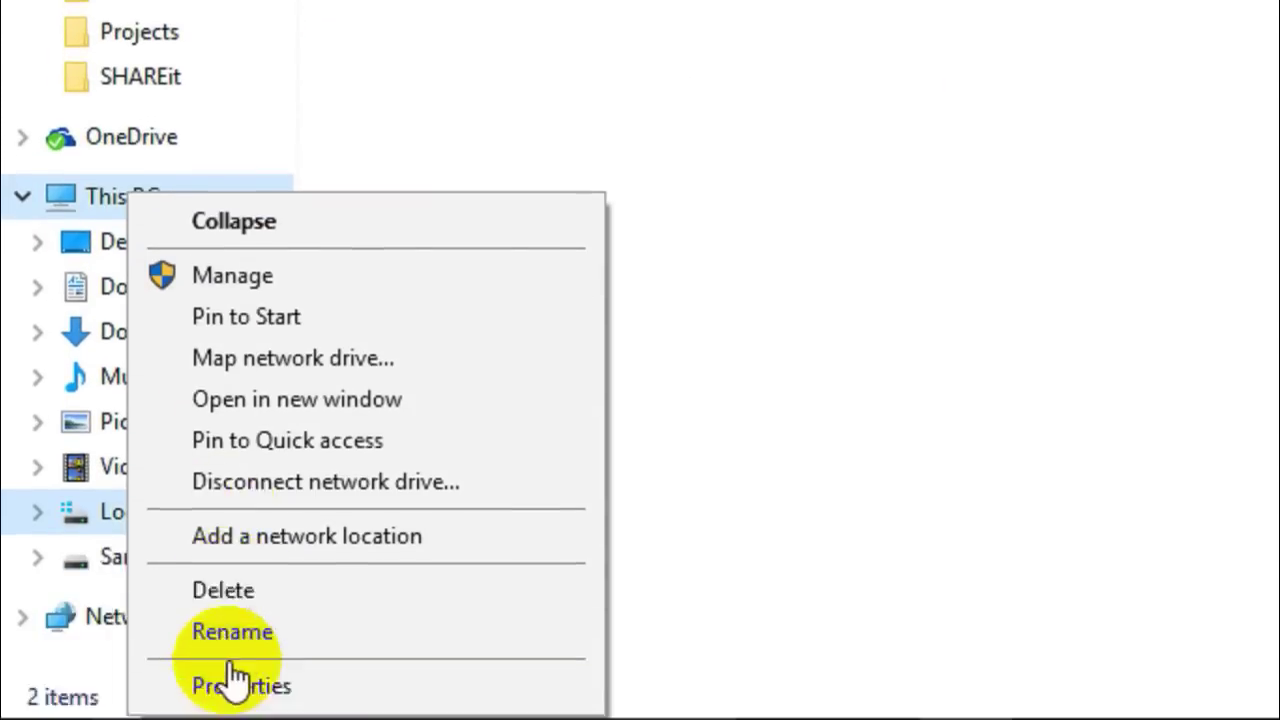
pyautogui.click(205, 612)
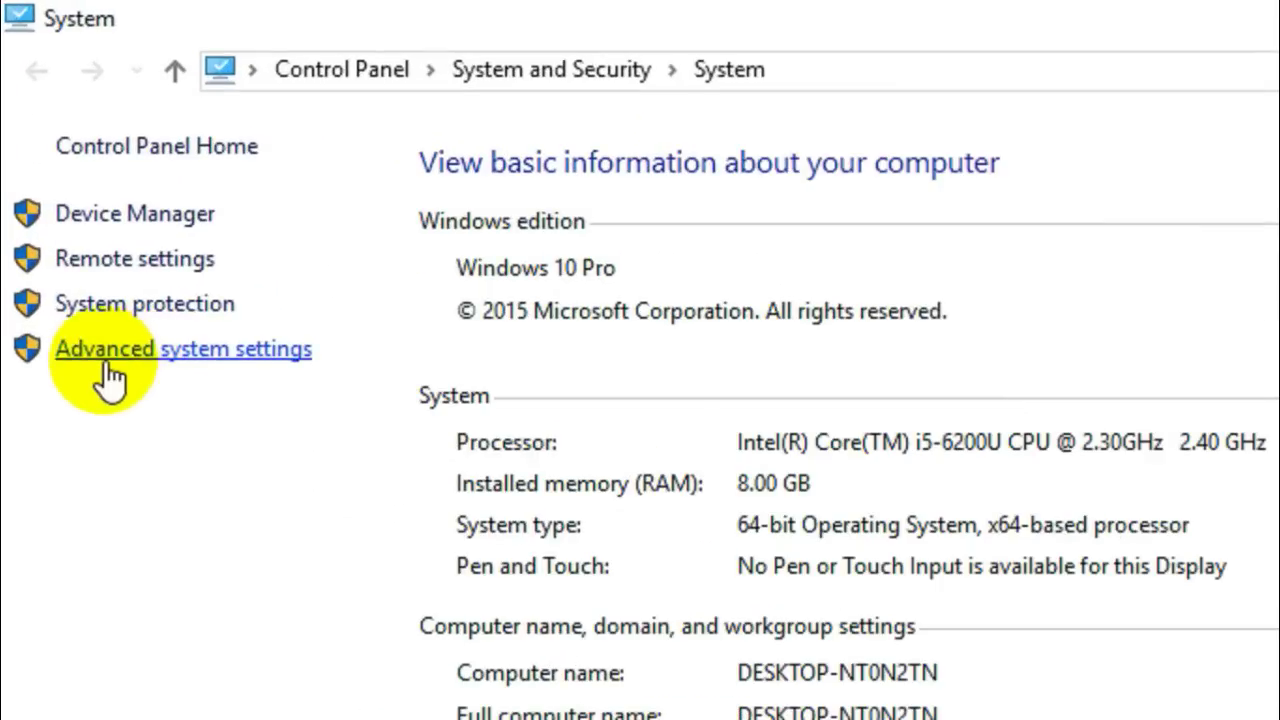
pyautogui.click(100, 352)
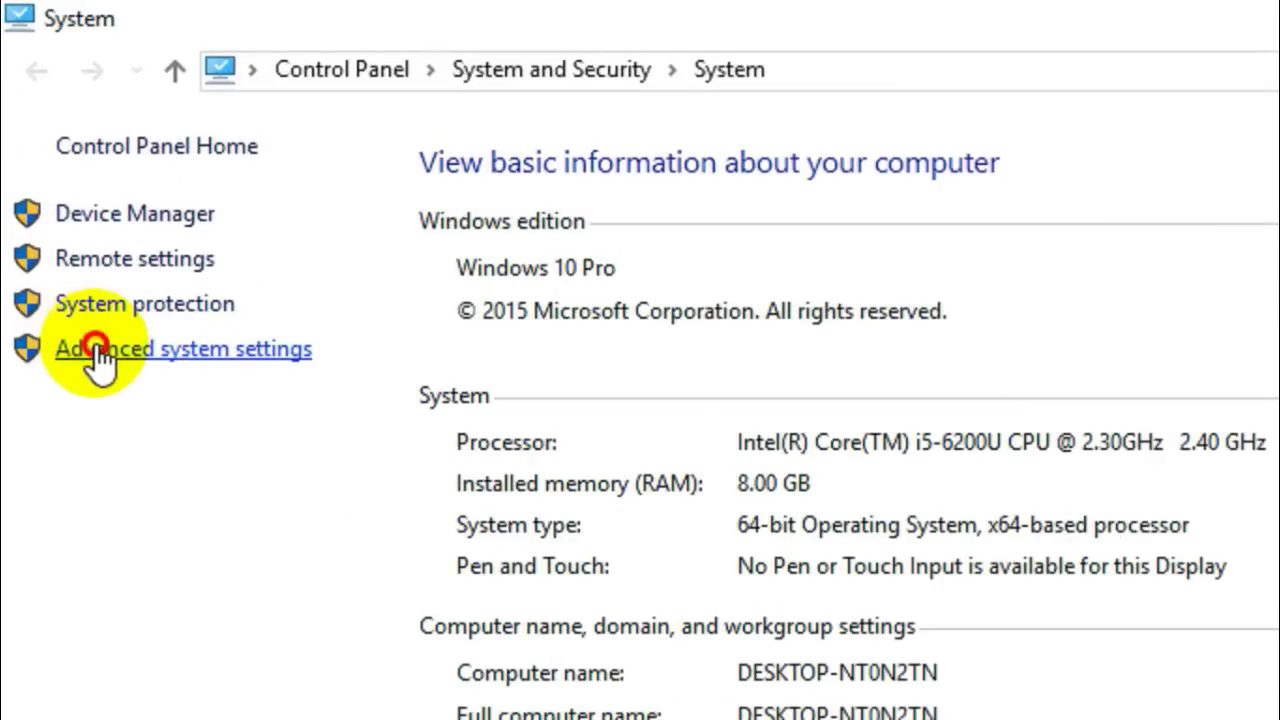
pyautogui.moveTo(294, 172); pyautogui.dragTo(348, 50)
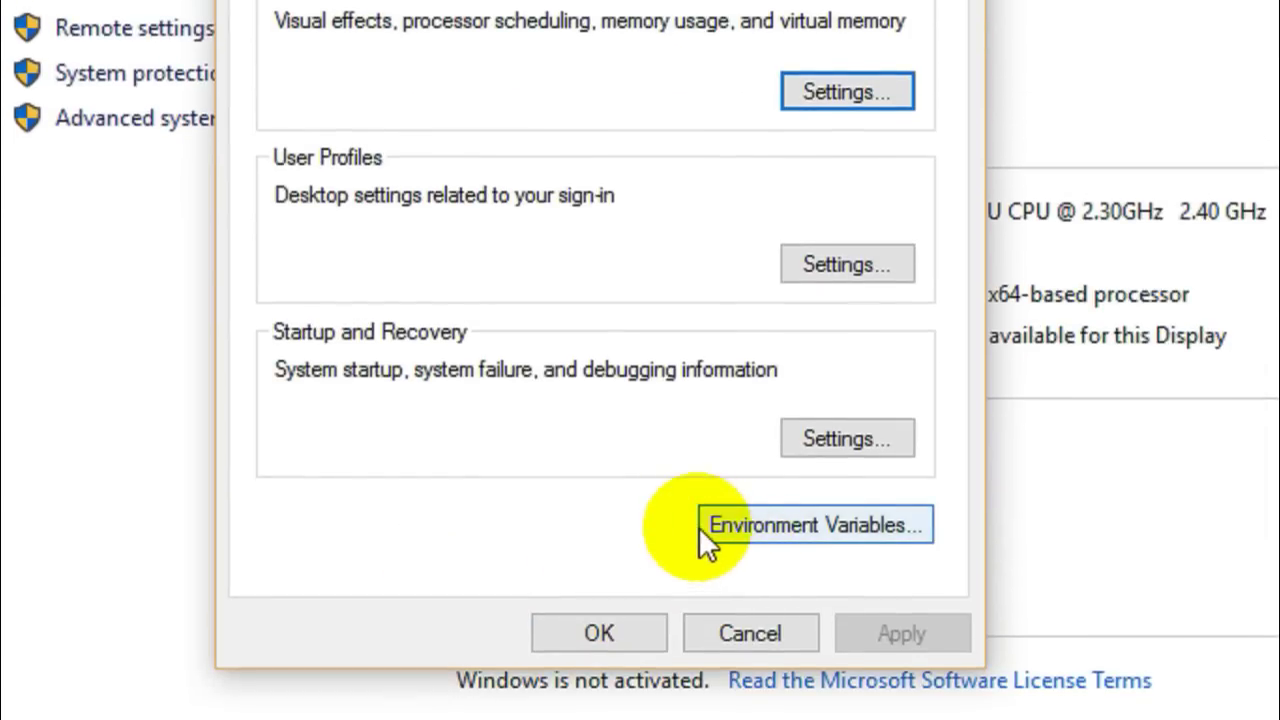
# Open the system Path variable from Environment Variables for editing, then go back to File Explorer.
pyautogui.click(743, 527)
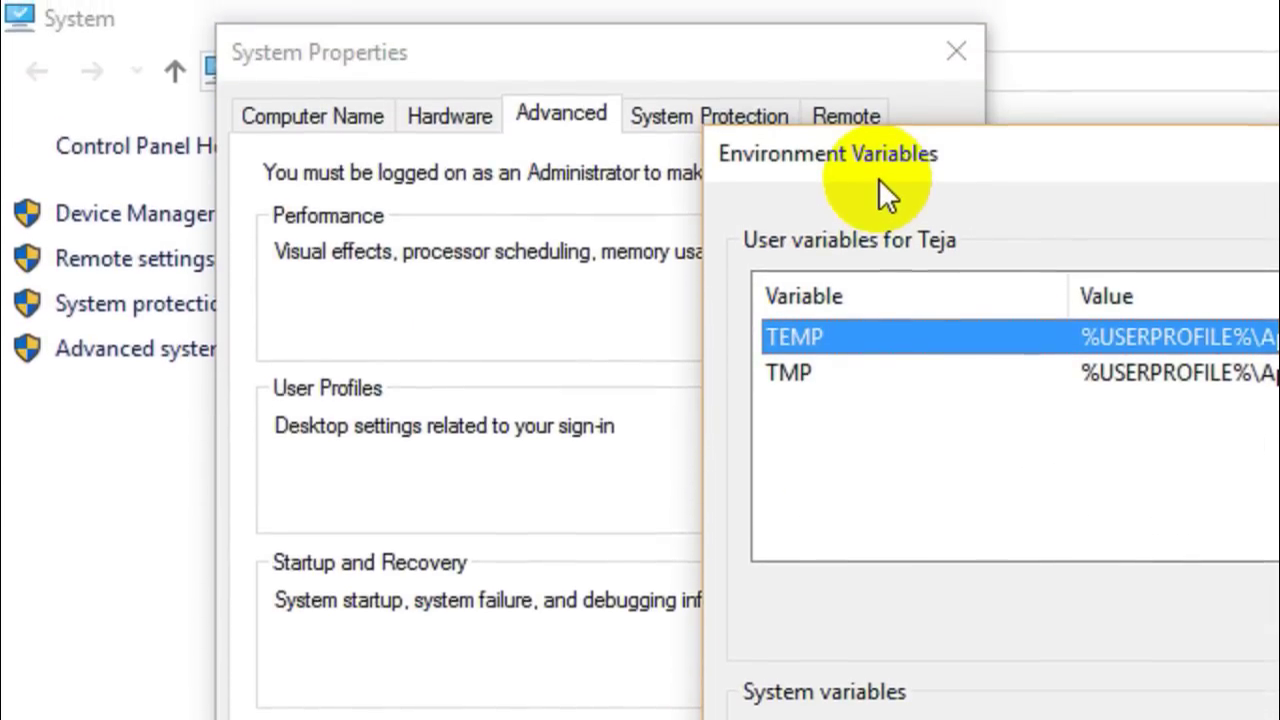
pyautogui.moveTo(878, 180); pyautogui.dragTo(540, 74)
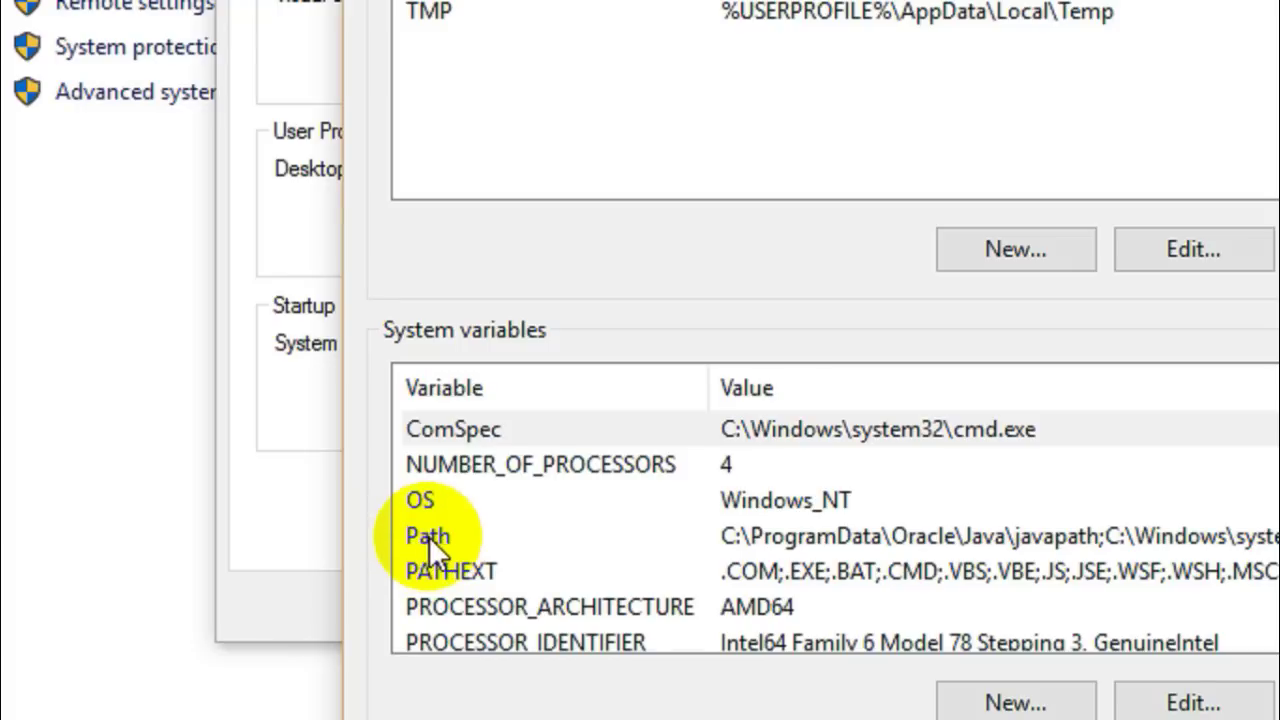
pyautogui.doubleClick(429, 536)
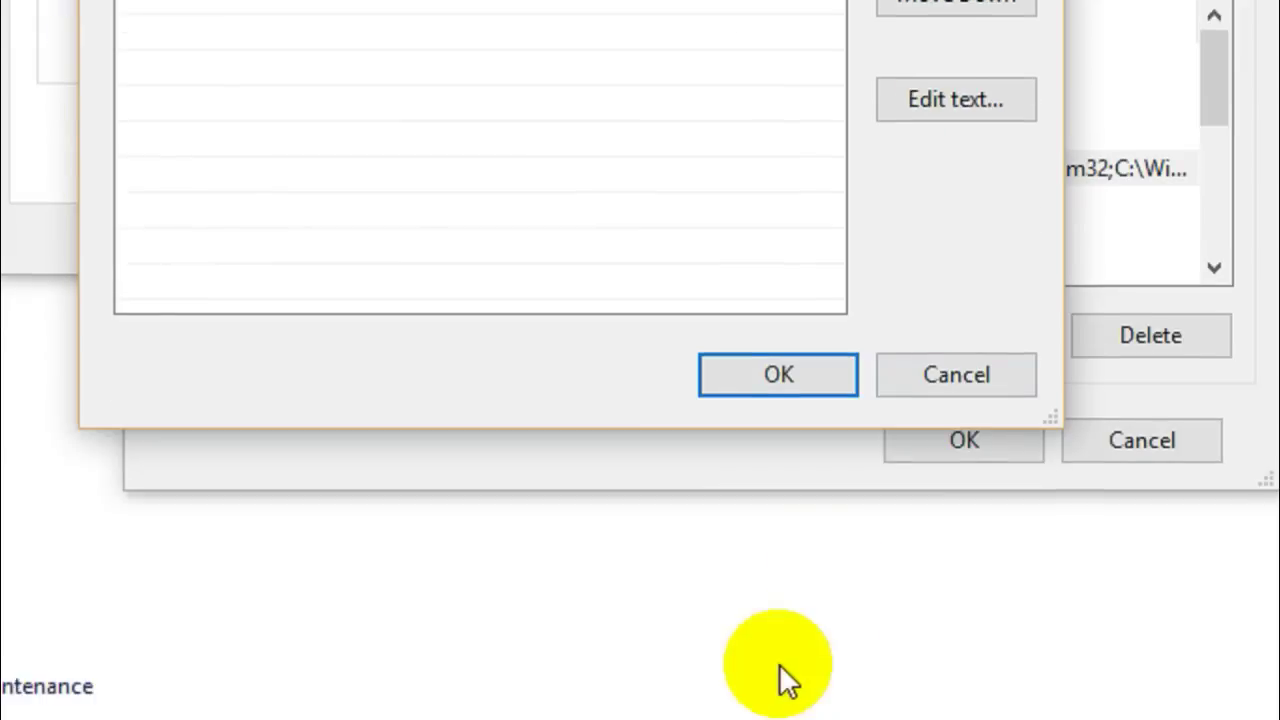
pyautogui.click(743, 686)
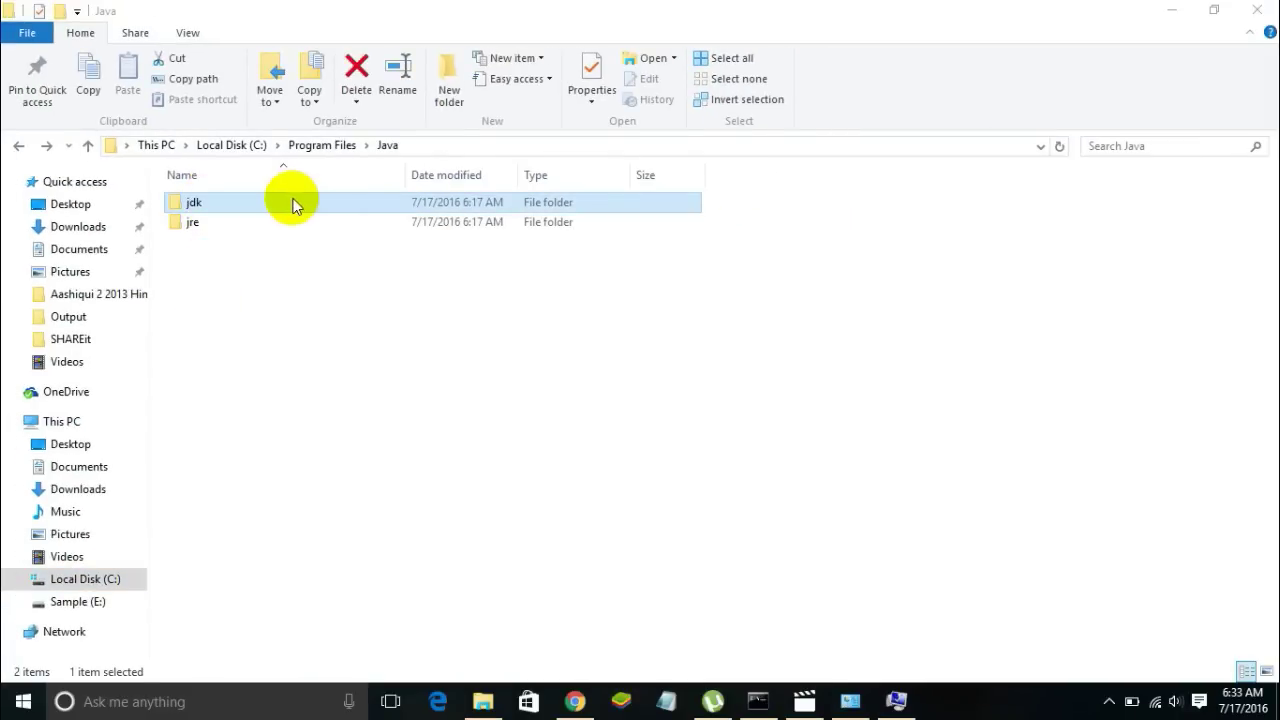
# Open the jdk\bin folder and copy its path, C:\Program Files\Java\jdk\bin, from the address bar.
pyautogui.doubleClick(280, 200)
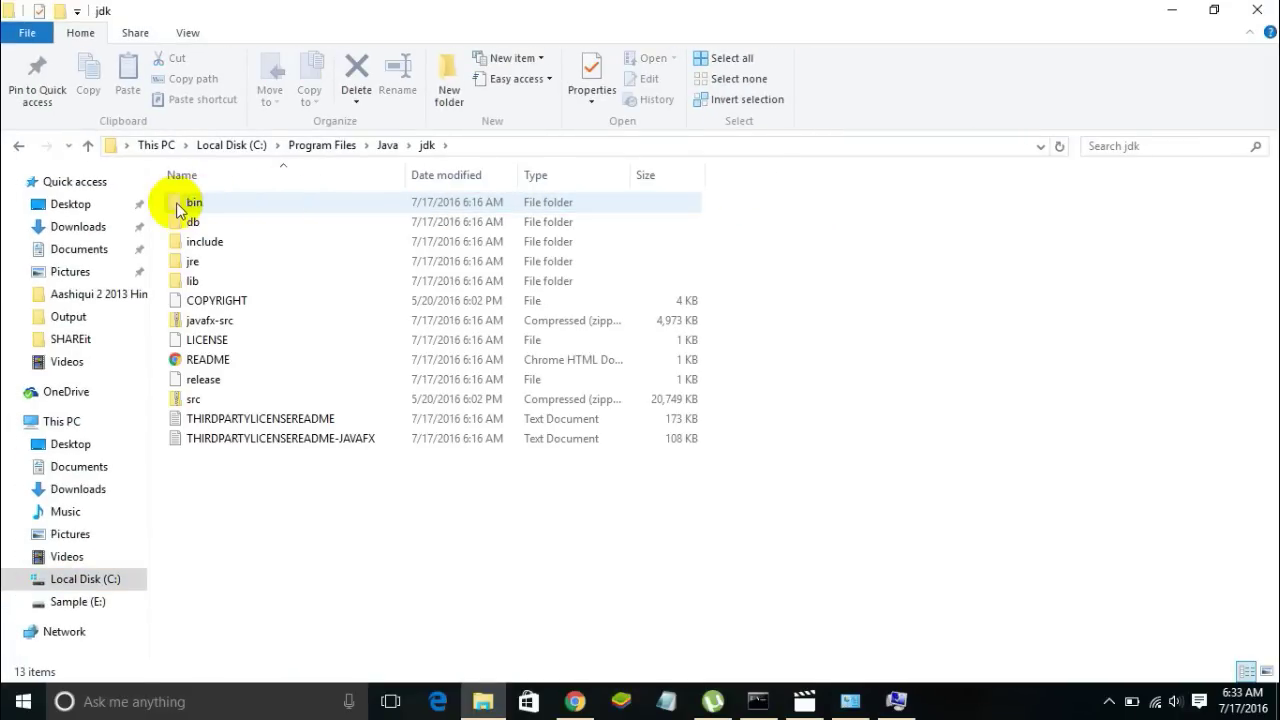
pyautogui.doubleClick(194, 204)
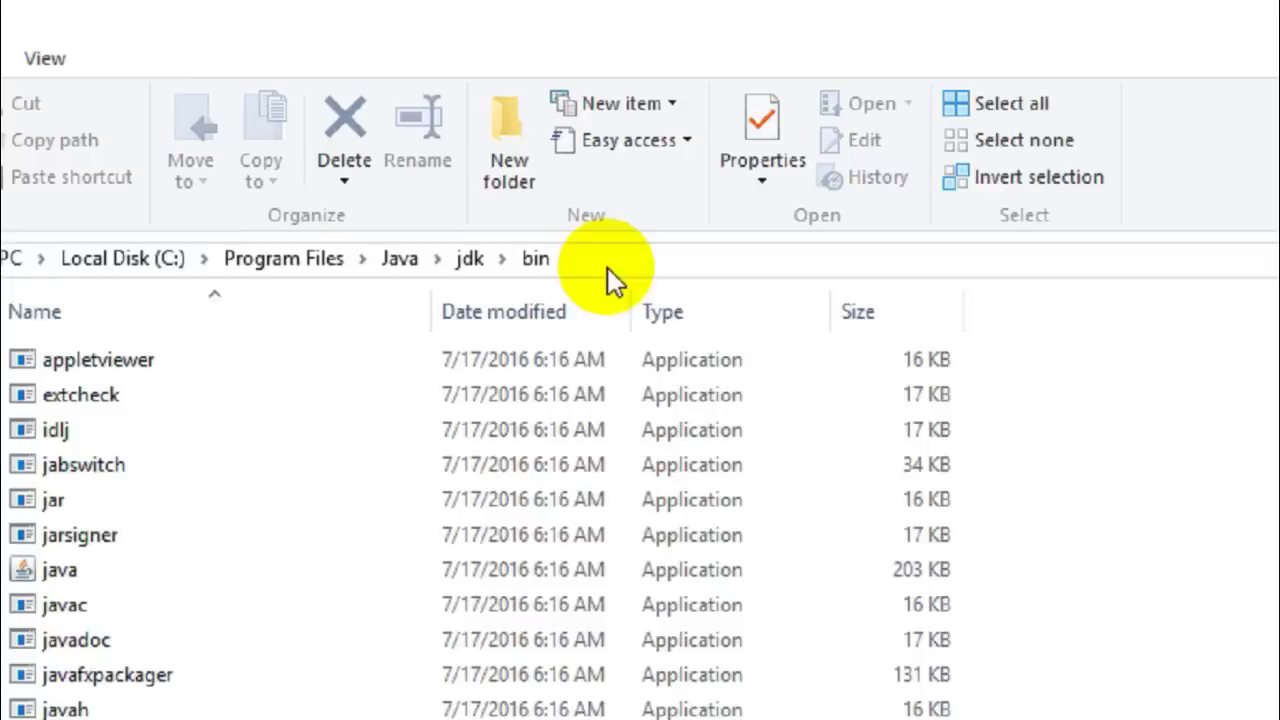
pyautogui.click(871, 291)
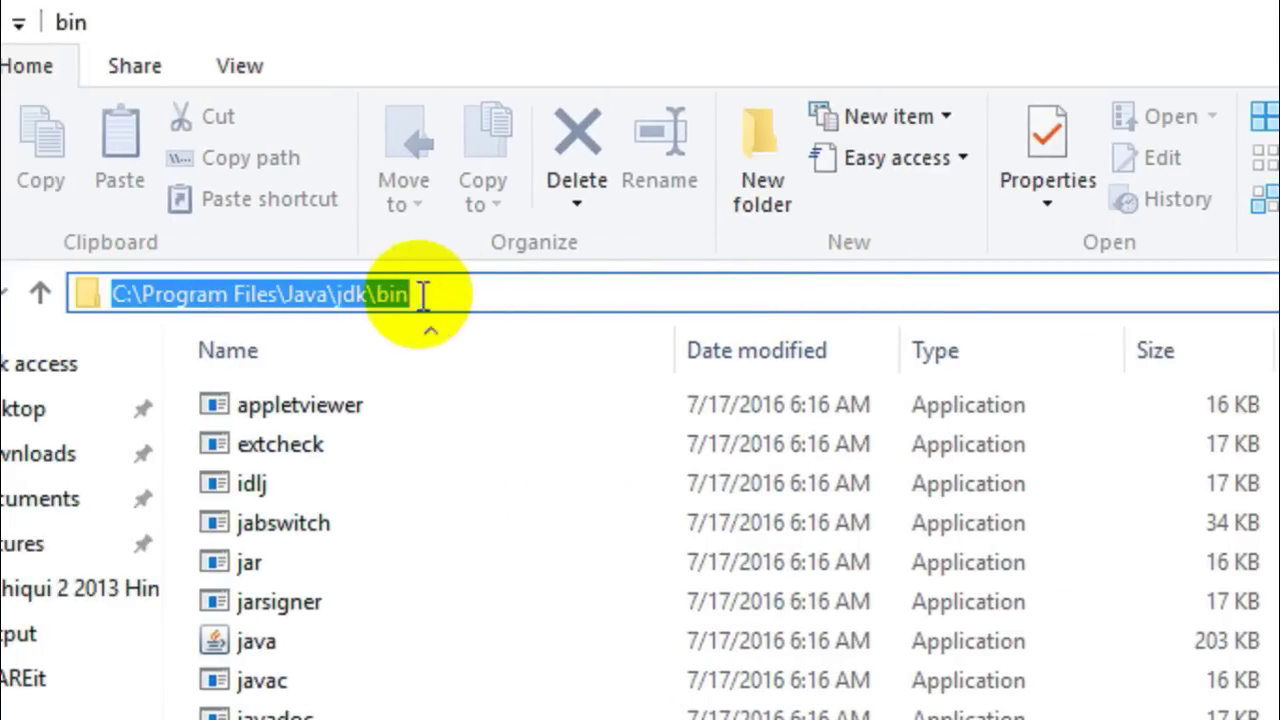
pyautogui.rightClick(378, 295)
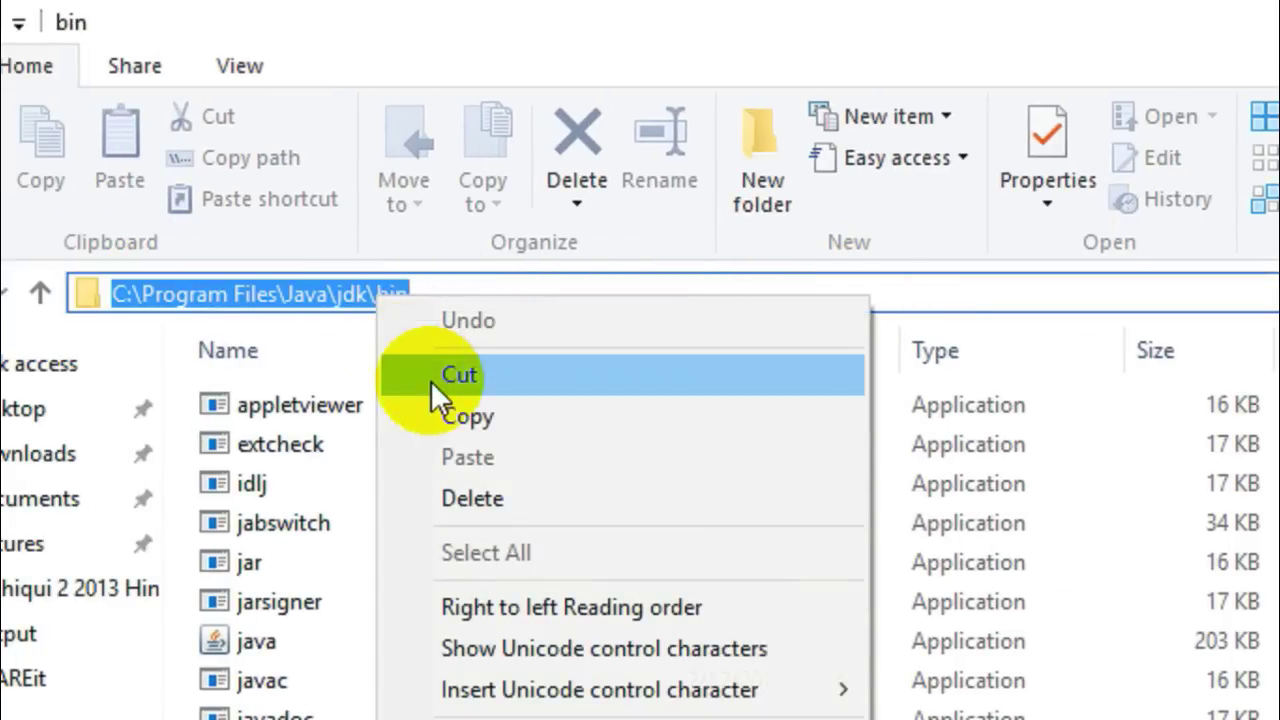
pyautogui.click(449, 420)
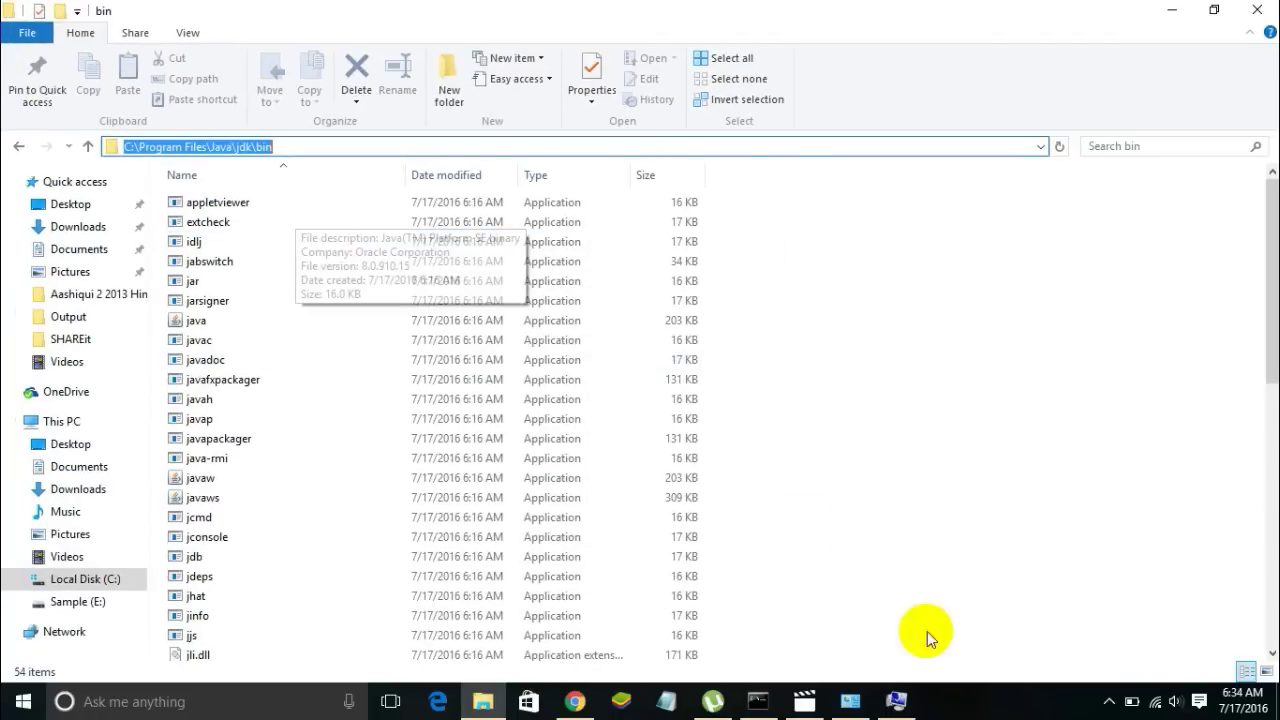
# Append ';C:\Program Files\Java\jdk\bin' to the end of the system Path value.
pyautogui.click(896, 701)
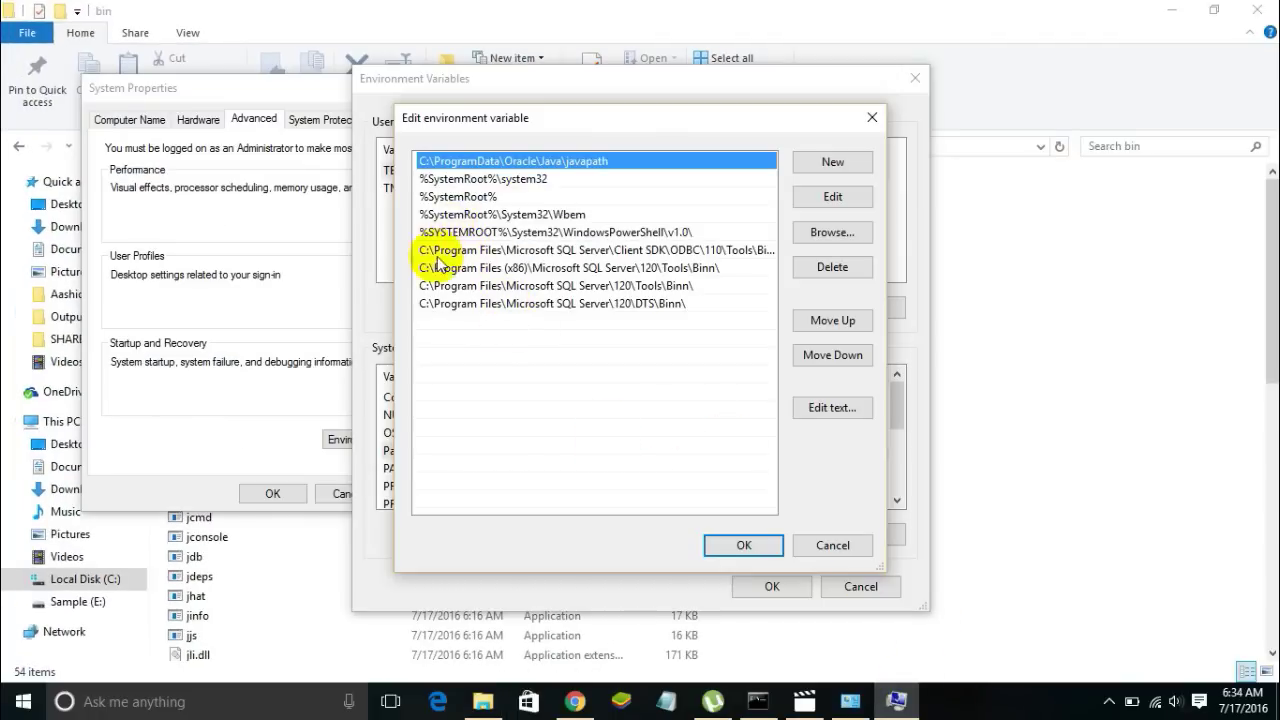
pyautogui.click(830, 408)
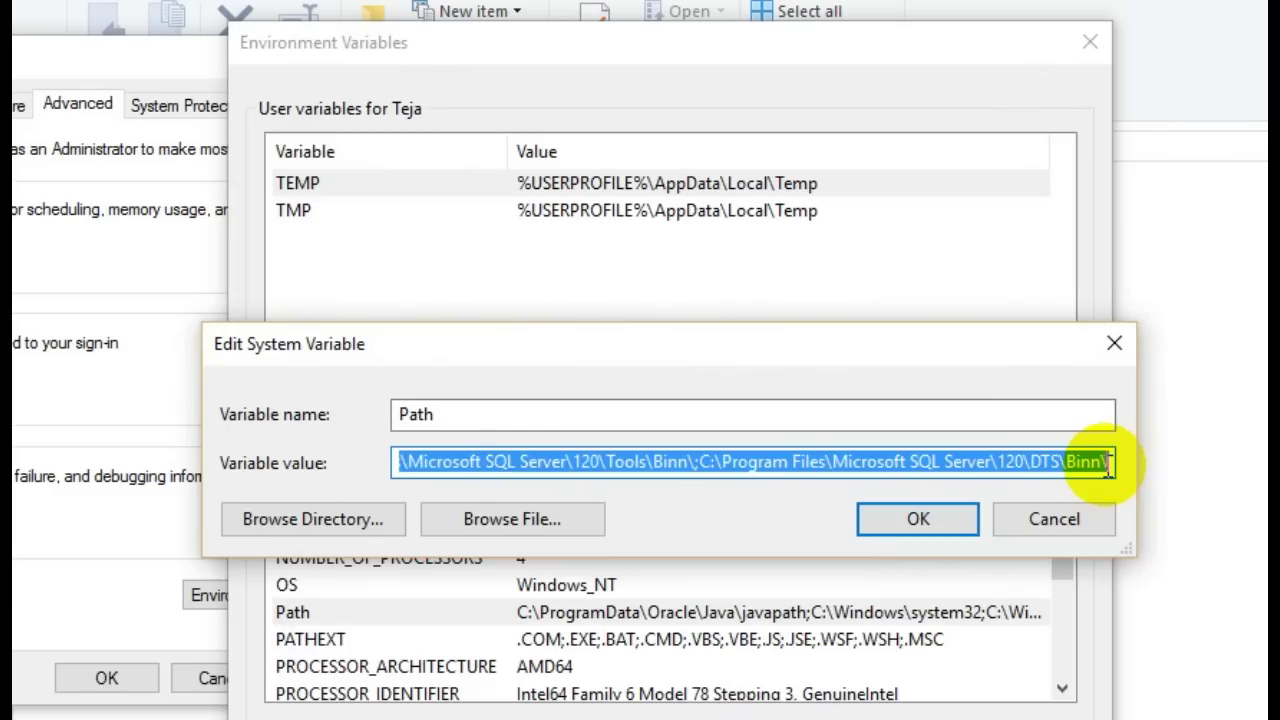
pyautogui.click(926, 352)
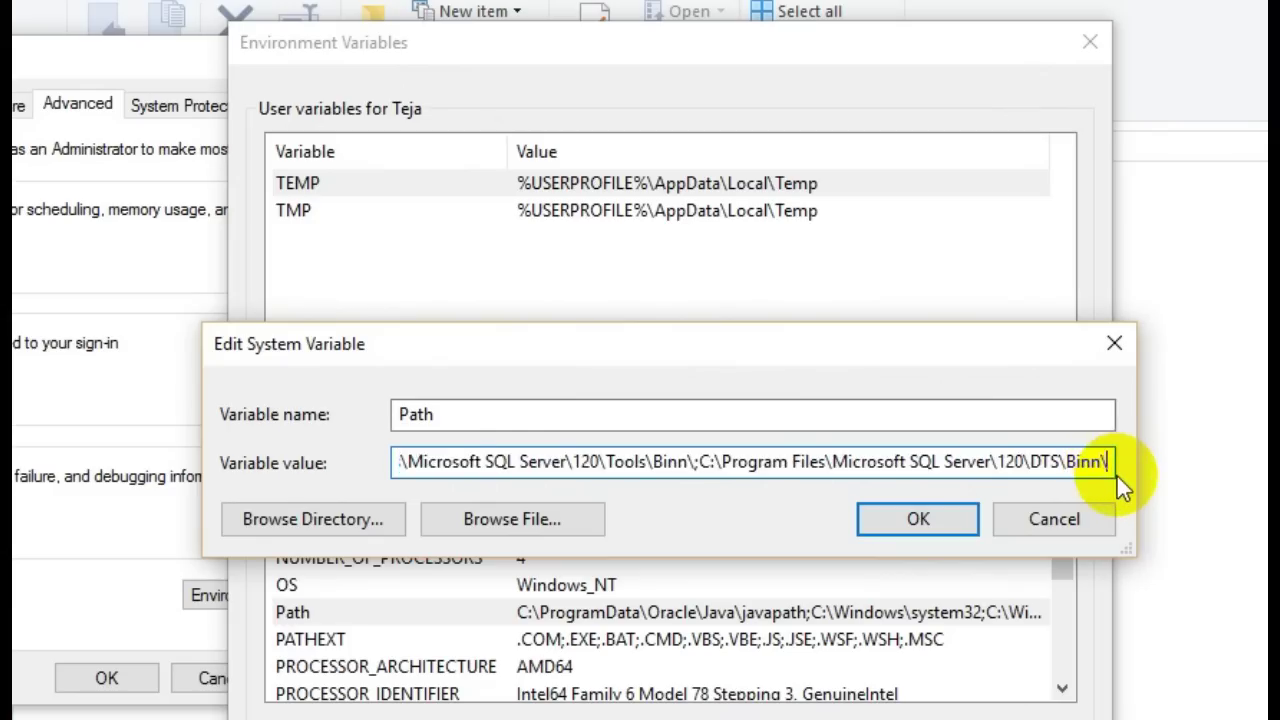
pyautogui.write(';')
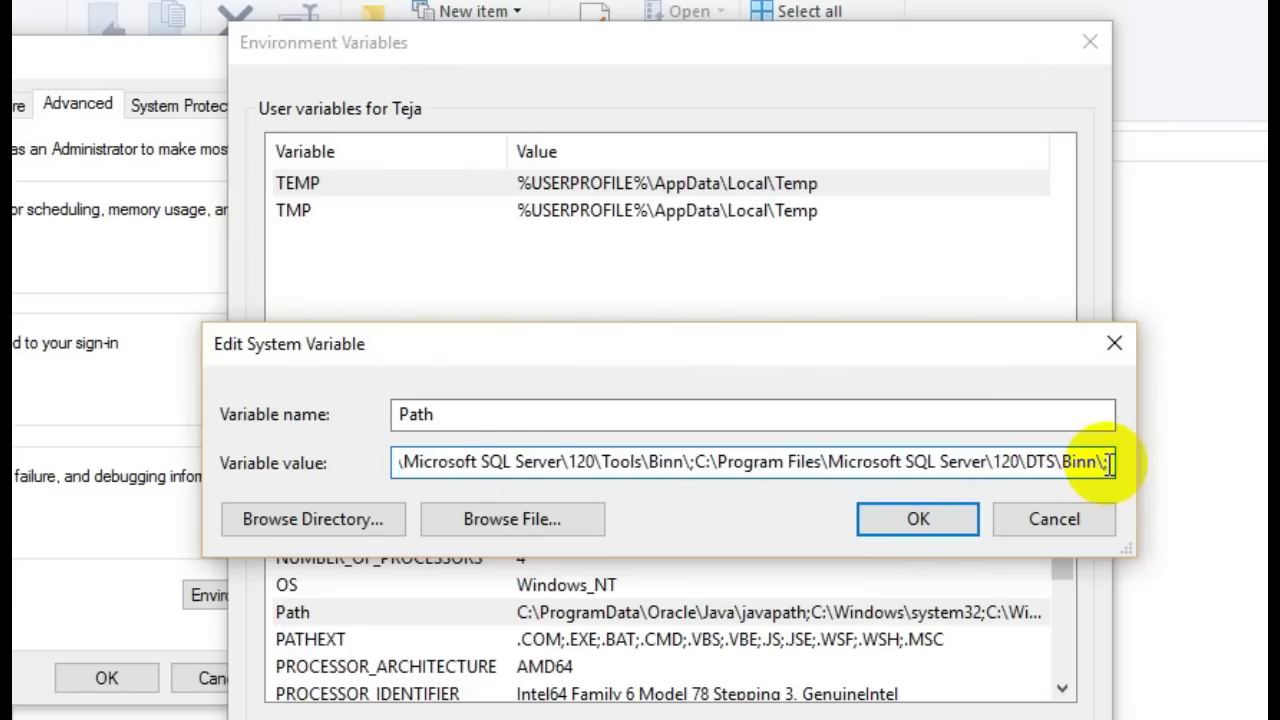
pyautogui.rightClick(1110, 462)
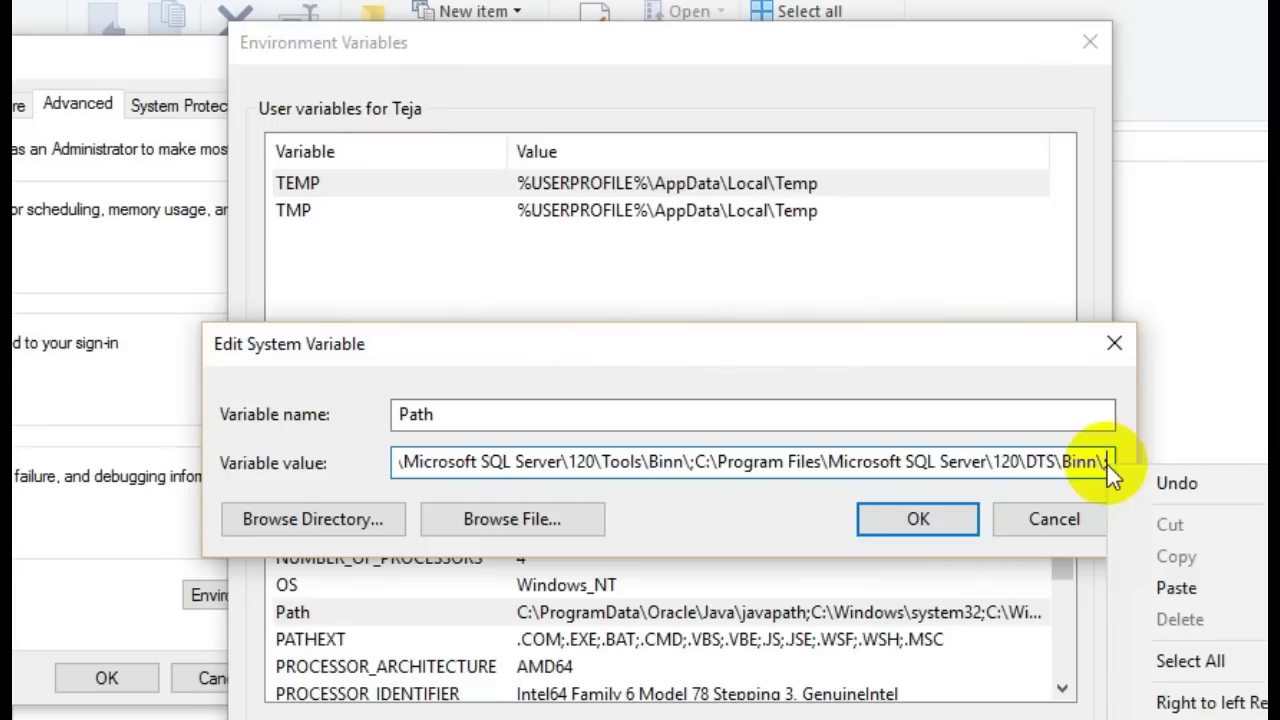
pyautogui.click(1169, 584)
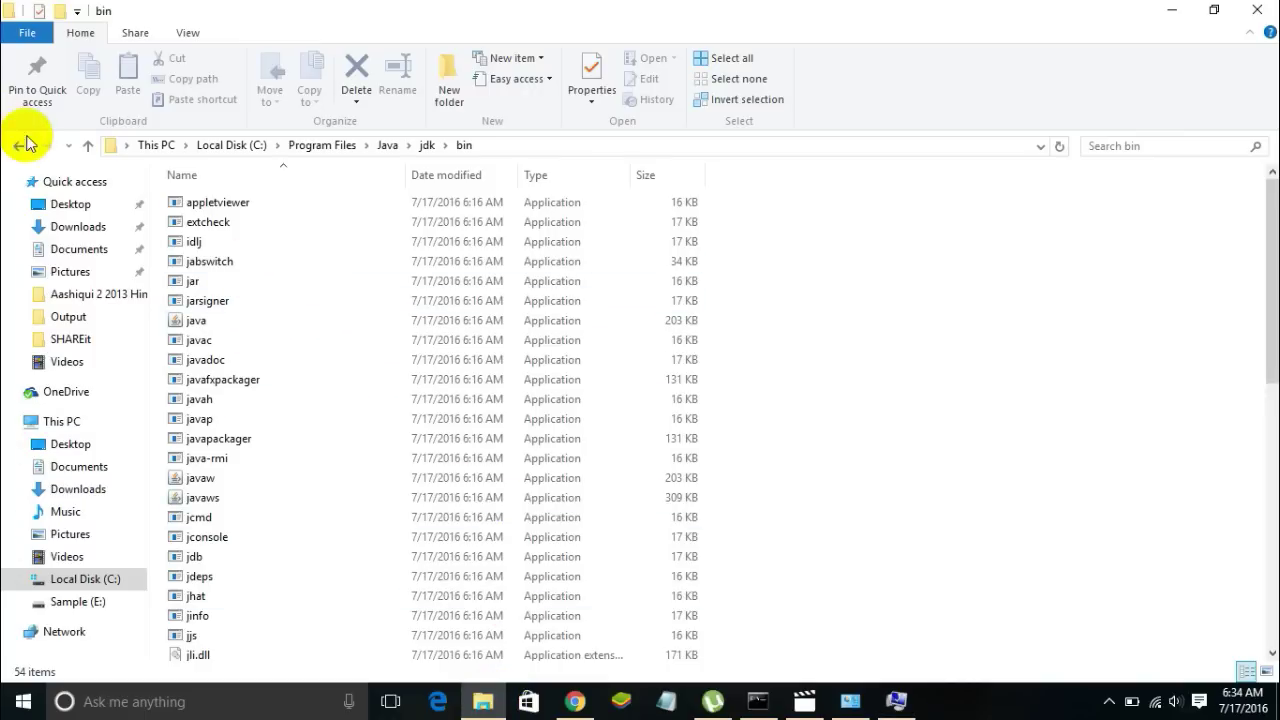
# Copy the C:\Program Files\Java\jre\bin path and return to the Path edit dialog.
pyautogui.click(24, 146)
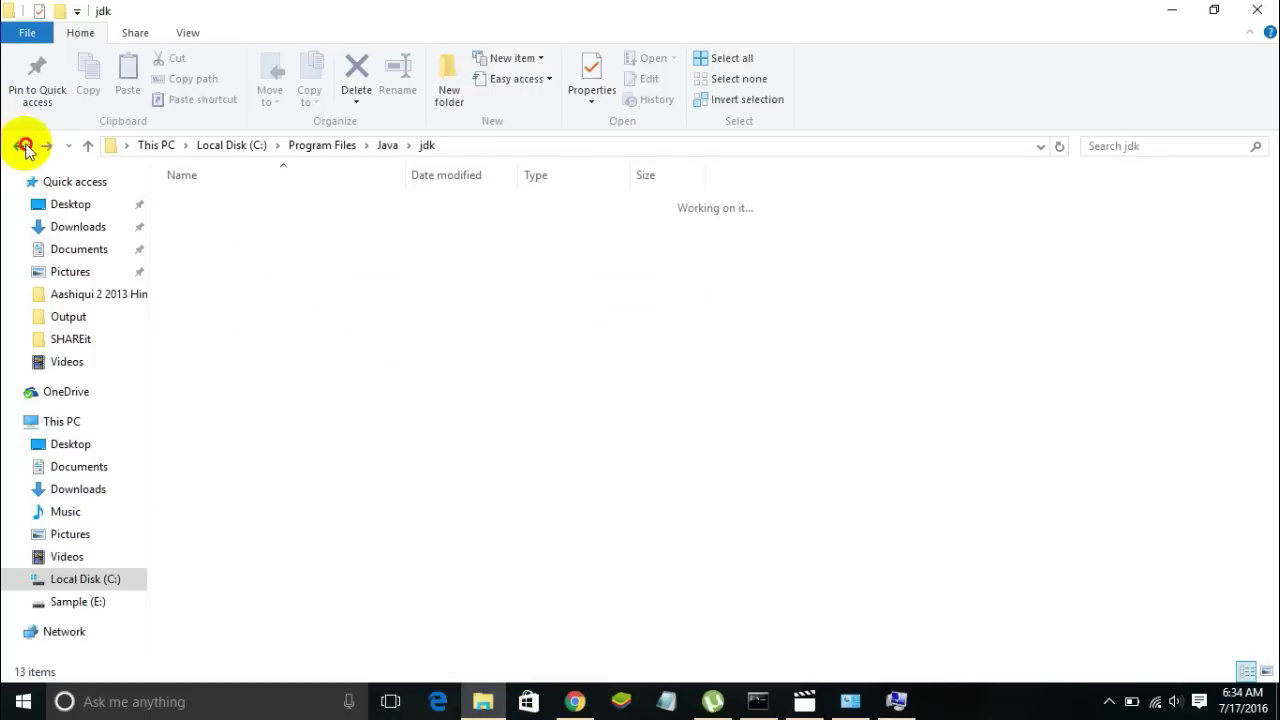
pyautogui.click(24, 146)
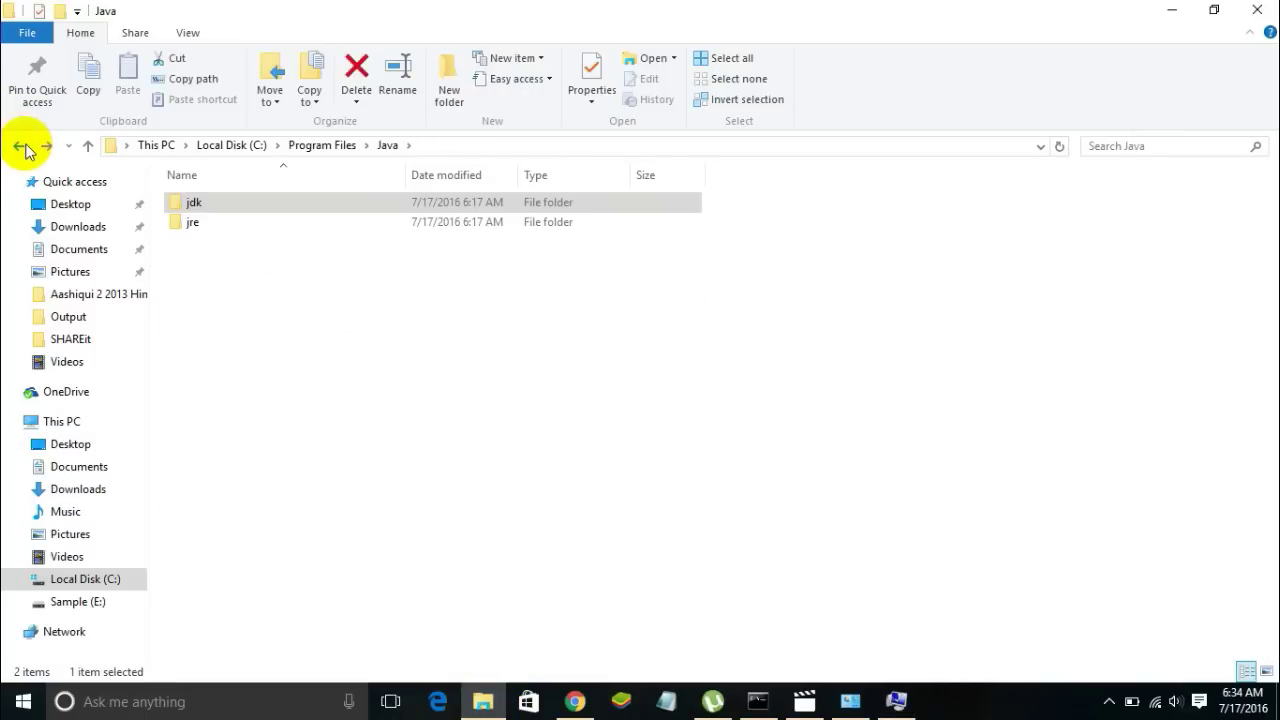
pyautogui.doubleClick(193, 230)
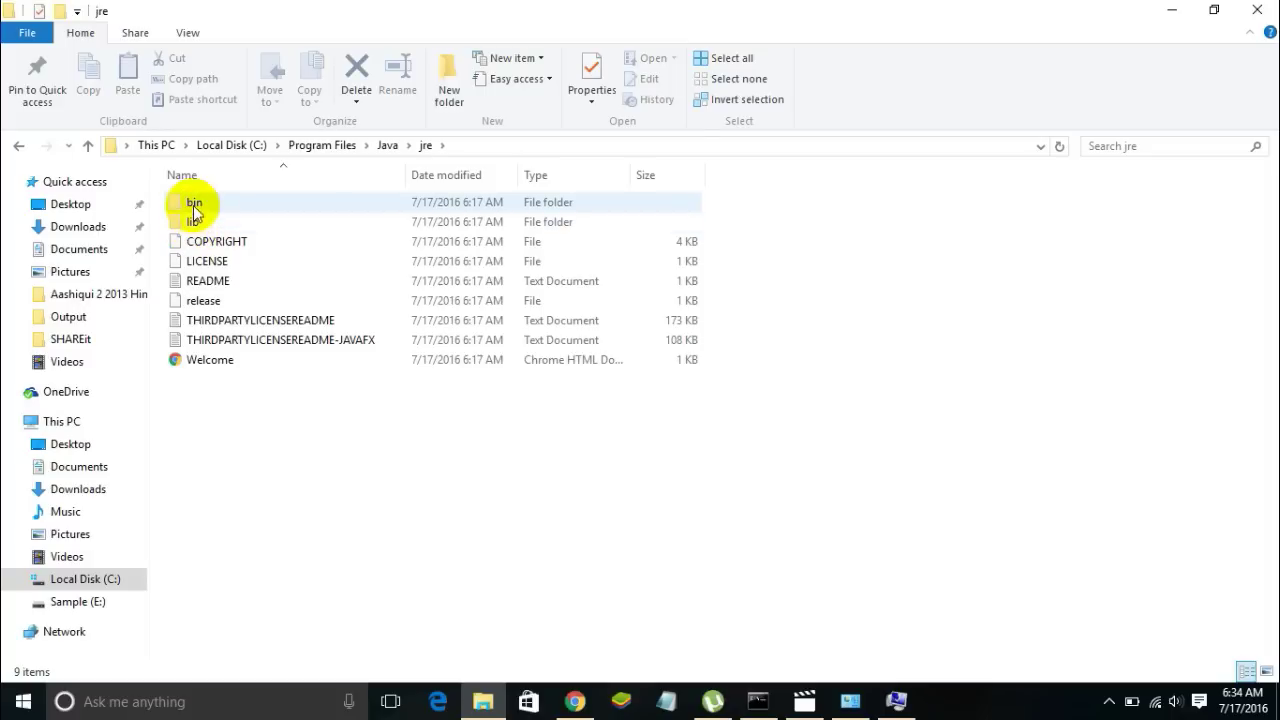
pyautogui.doubleClick(193, 202)
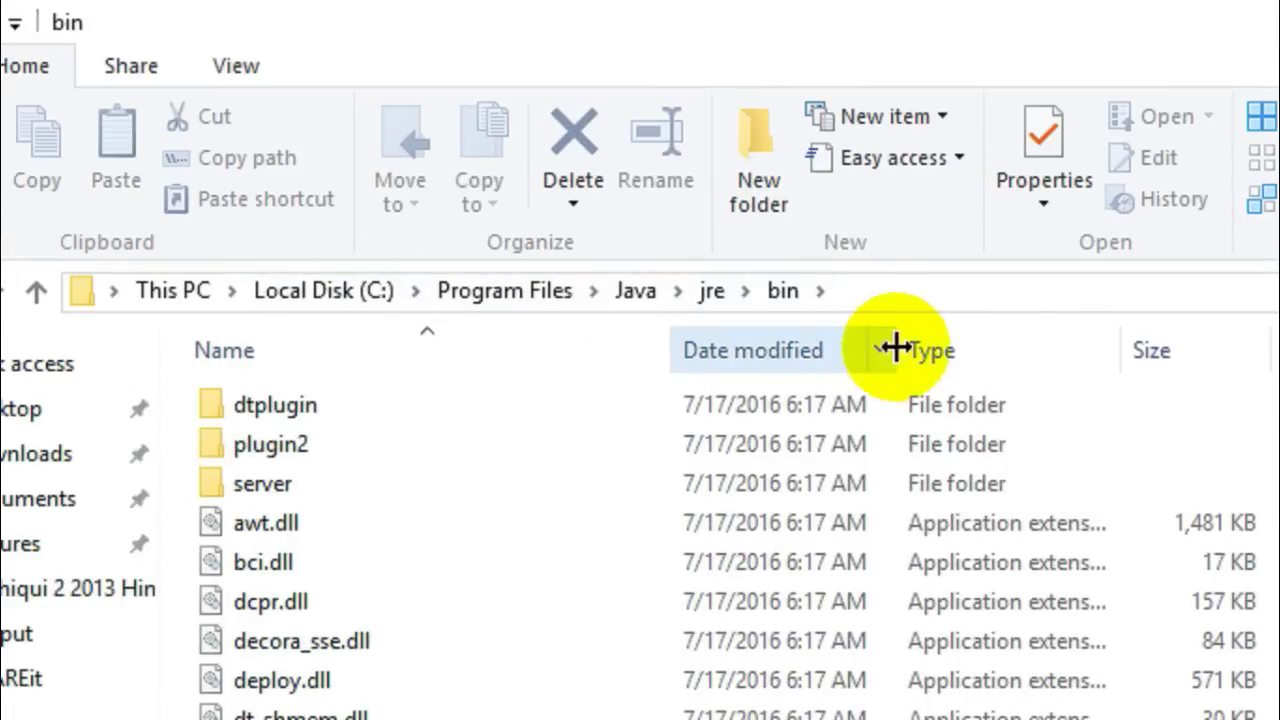
pyautogui.click(860, 290)
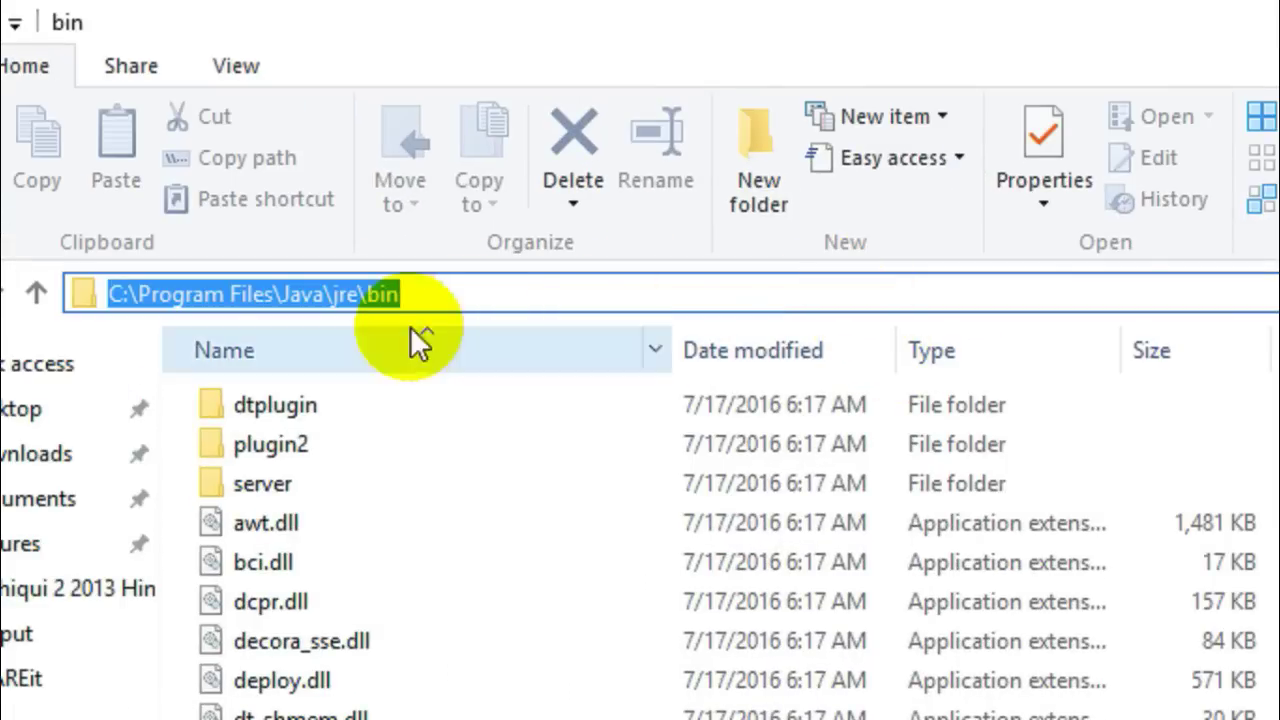
pyautogui.rightClick(326, 300)
pyautogui.click(432, 425)
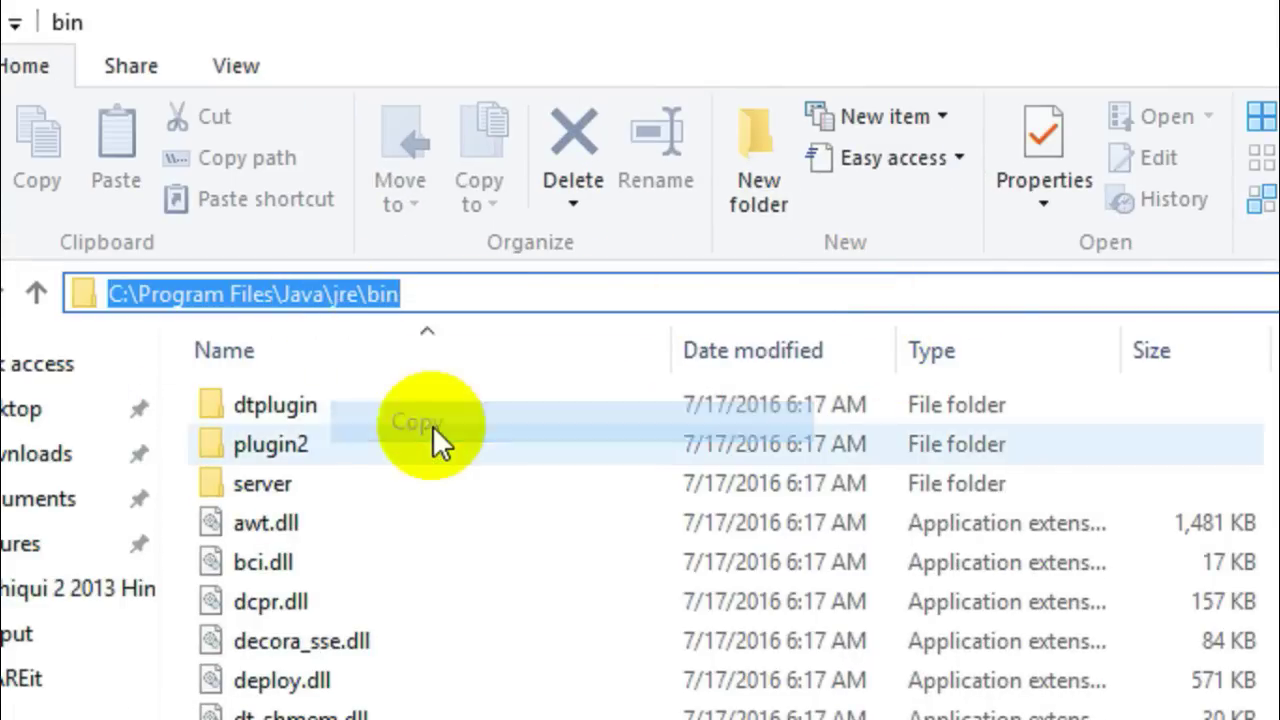
pyautogui.click(896, 700)
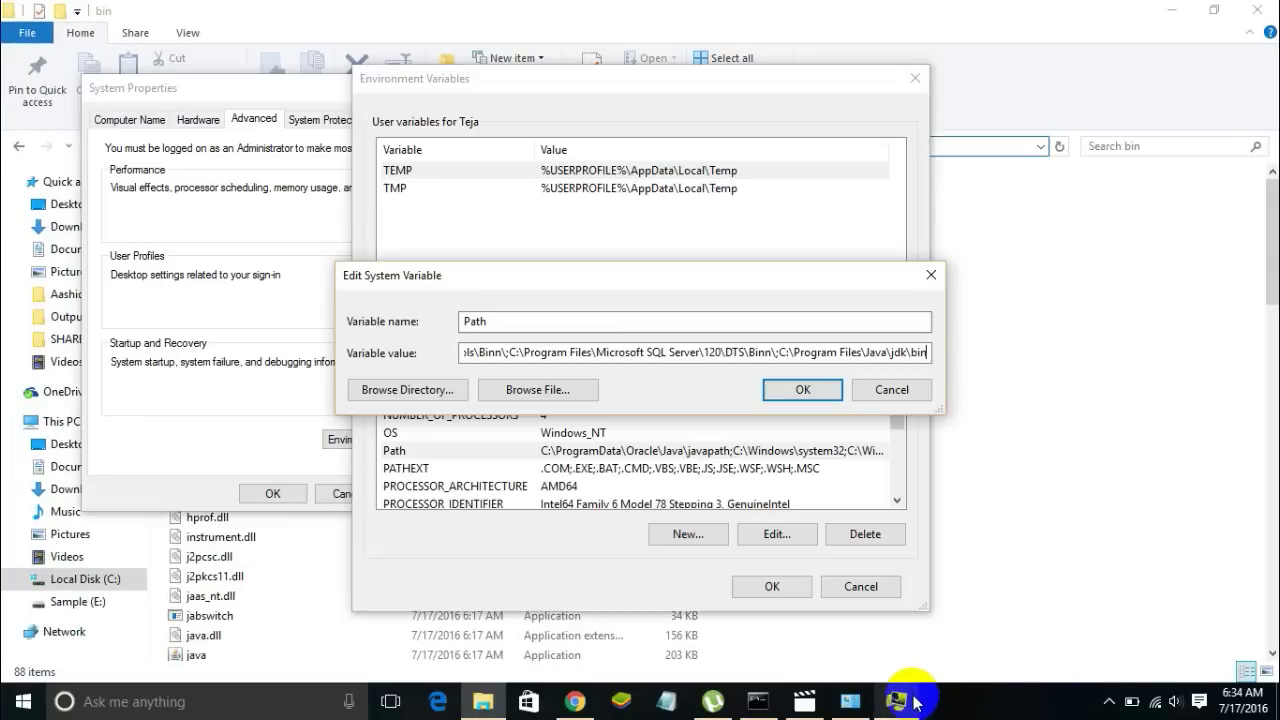
# Append ';C:\Program Files\Java\jre\bin' after the jdk\bin entry in the Path value.
pyautogui.moveTo(711, 268); pyautogui.dragTo(688, 244)
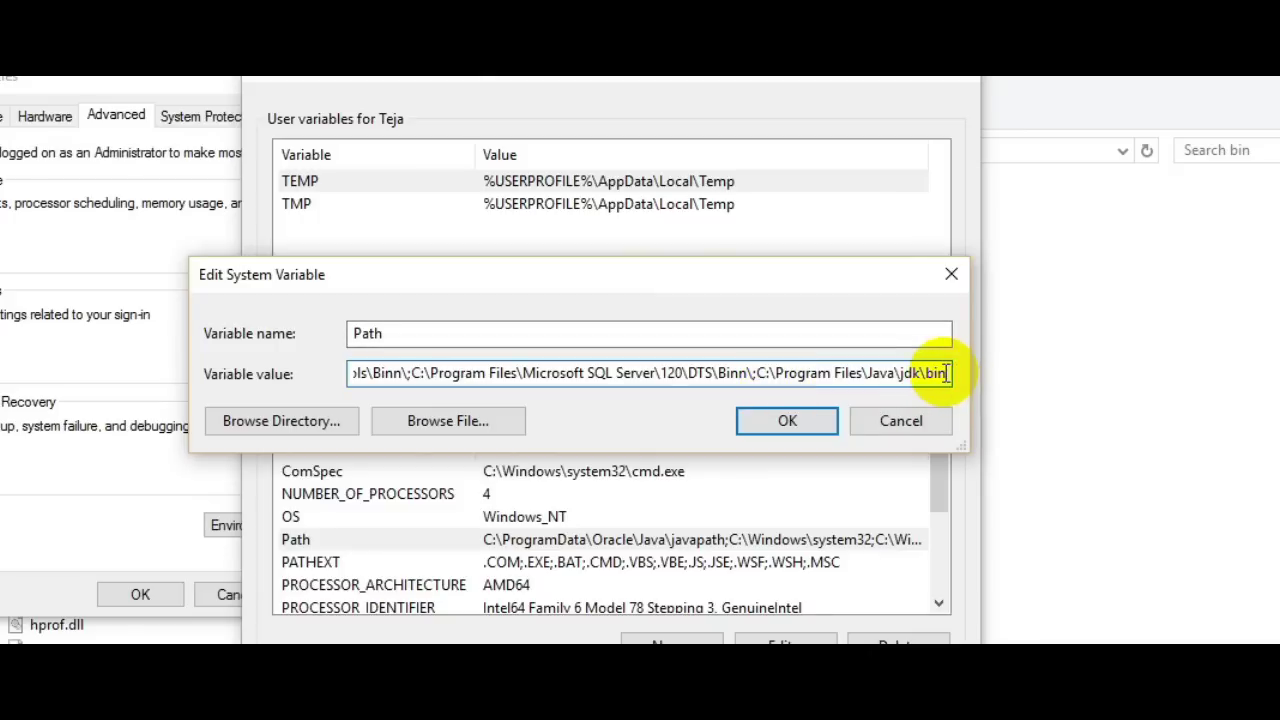
pyautogui.write(';')
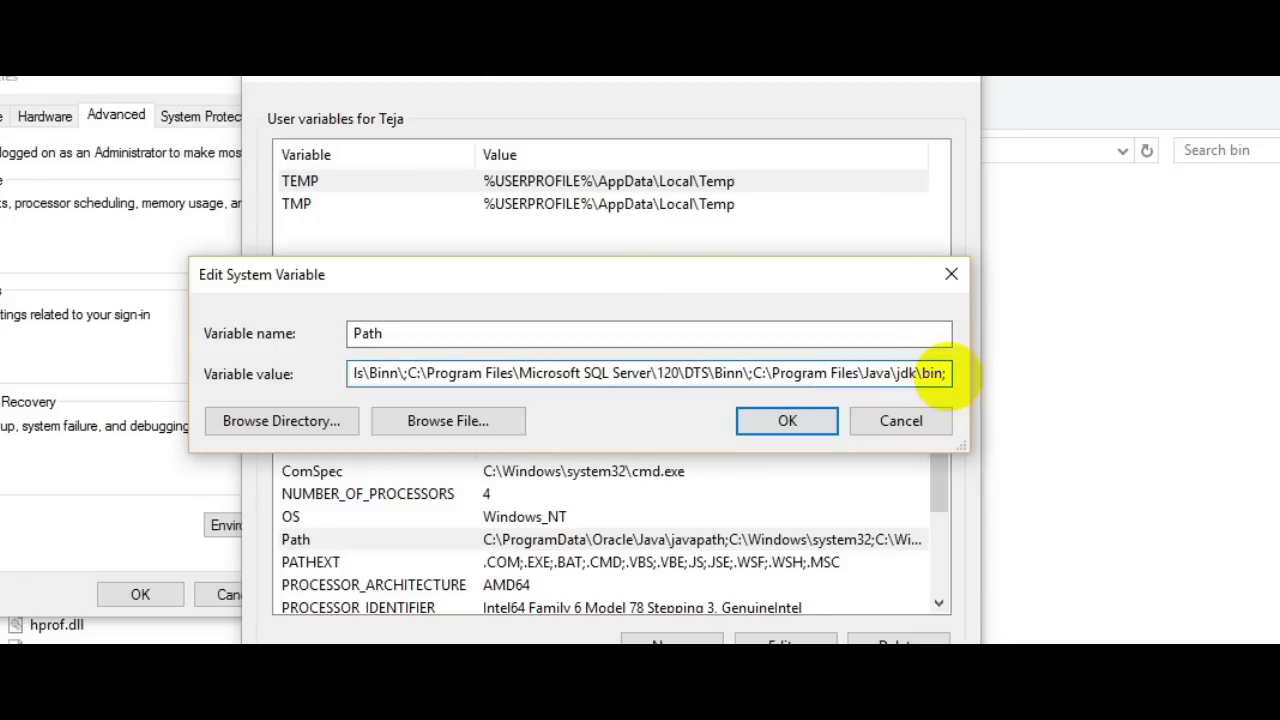
pyautogui.rightClick(945, 372)
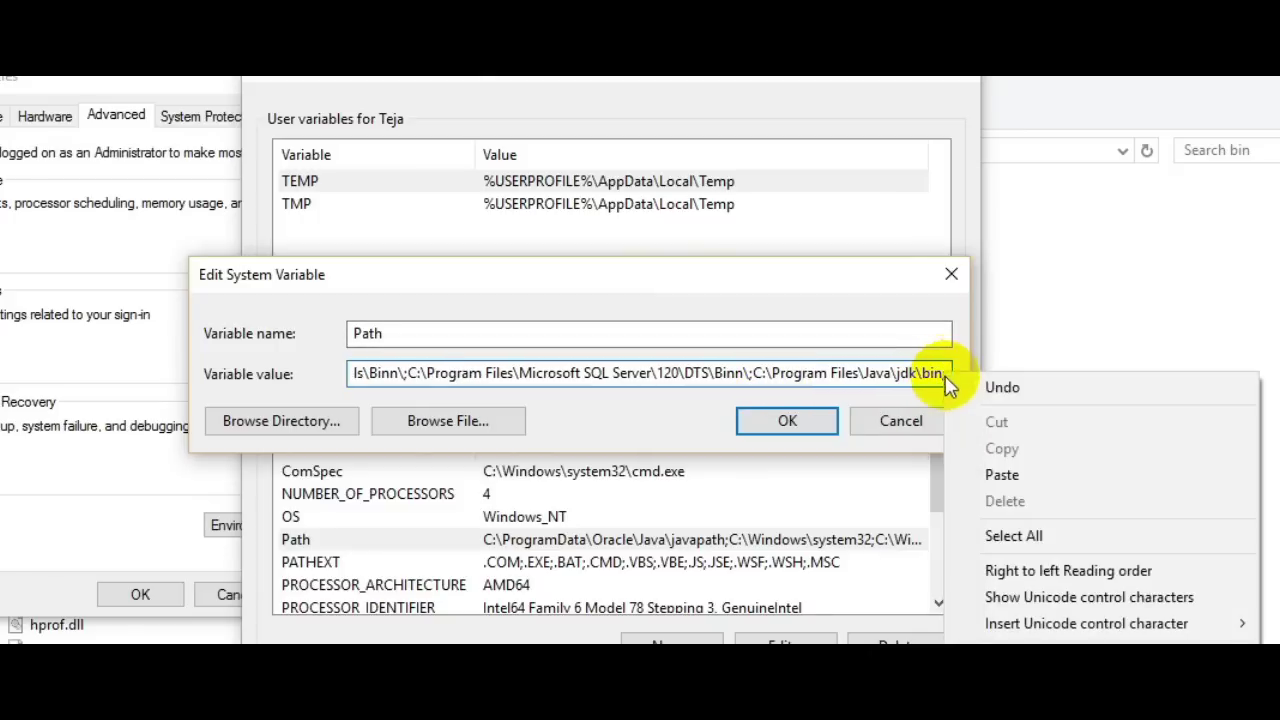
pyautogui.click(1001, 475)
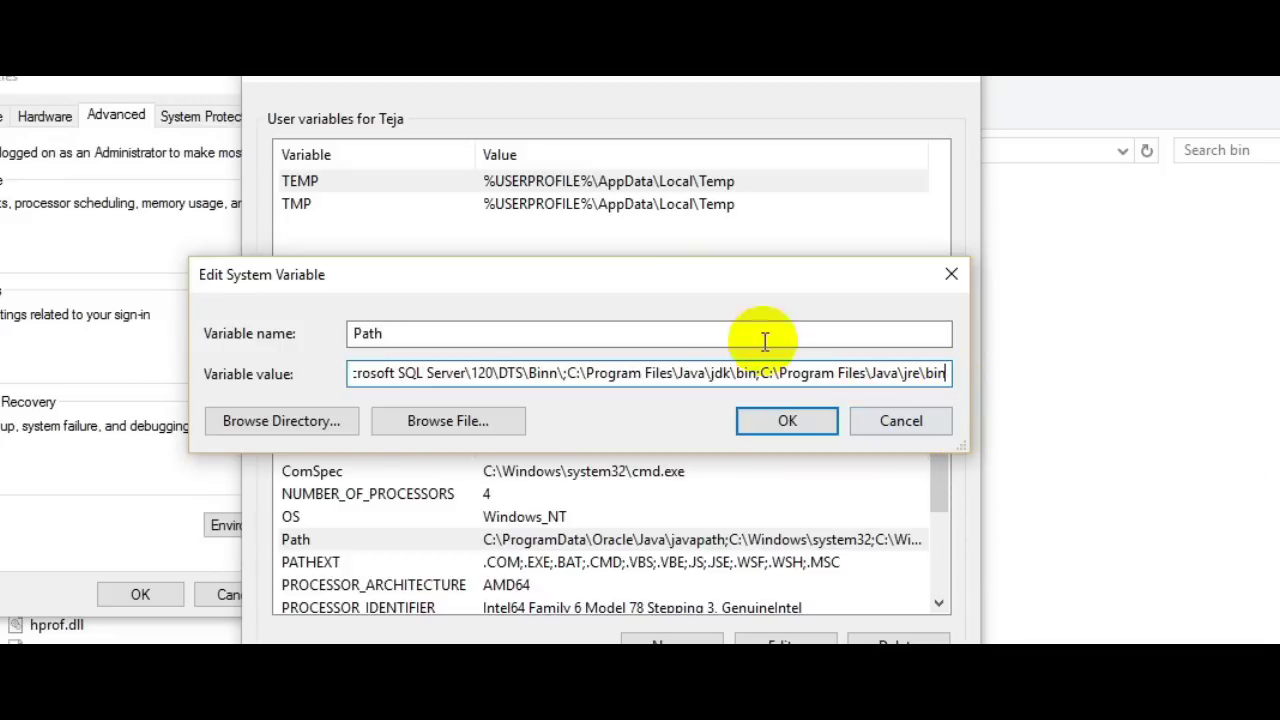
pyautogui.moveTo(771, 287); pyautogui.dragTo(785, 242)
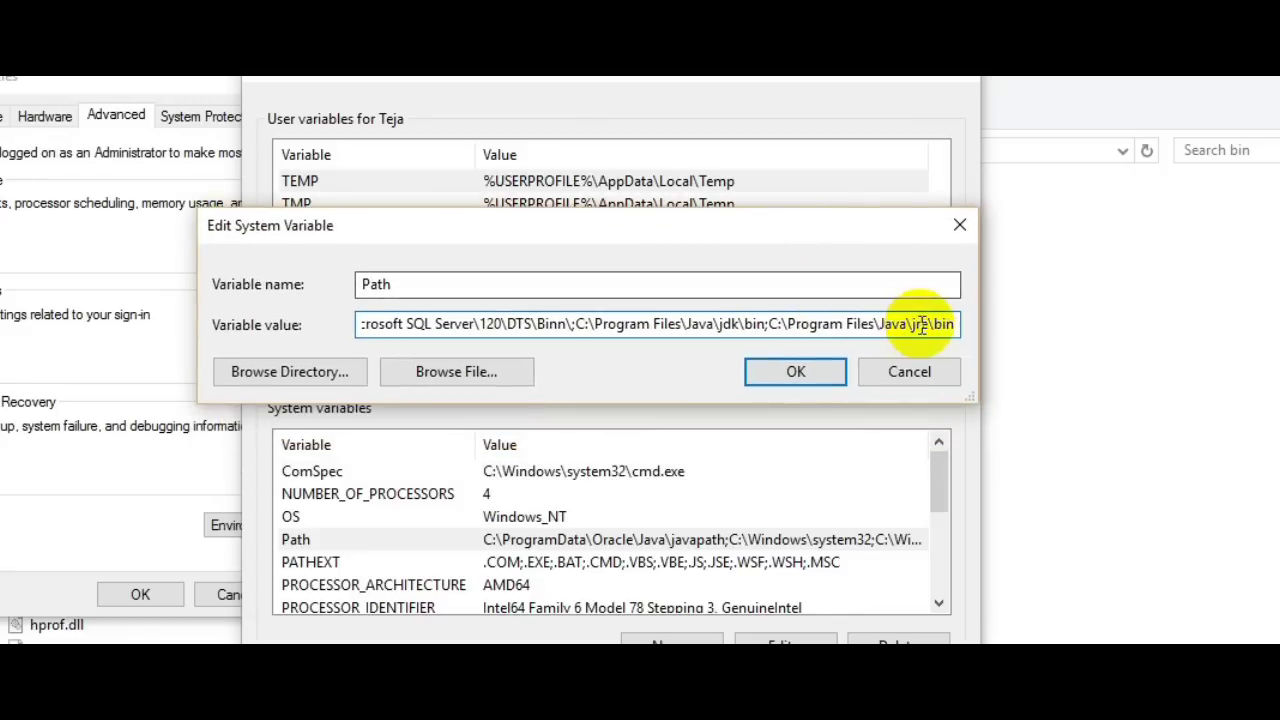
pyautogui.moveTo(955, 326); pyautogui.dragTo(566, 326)
pyautogui.click(585, 326)
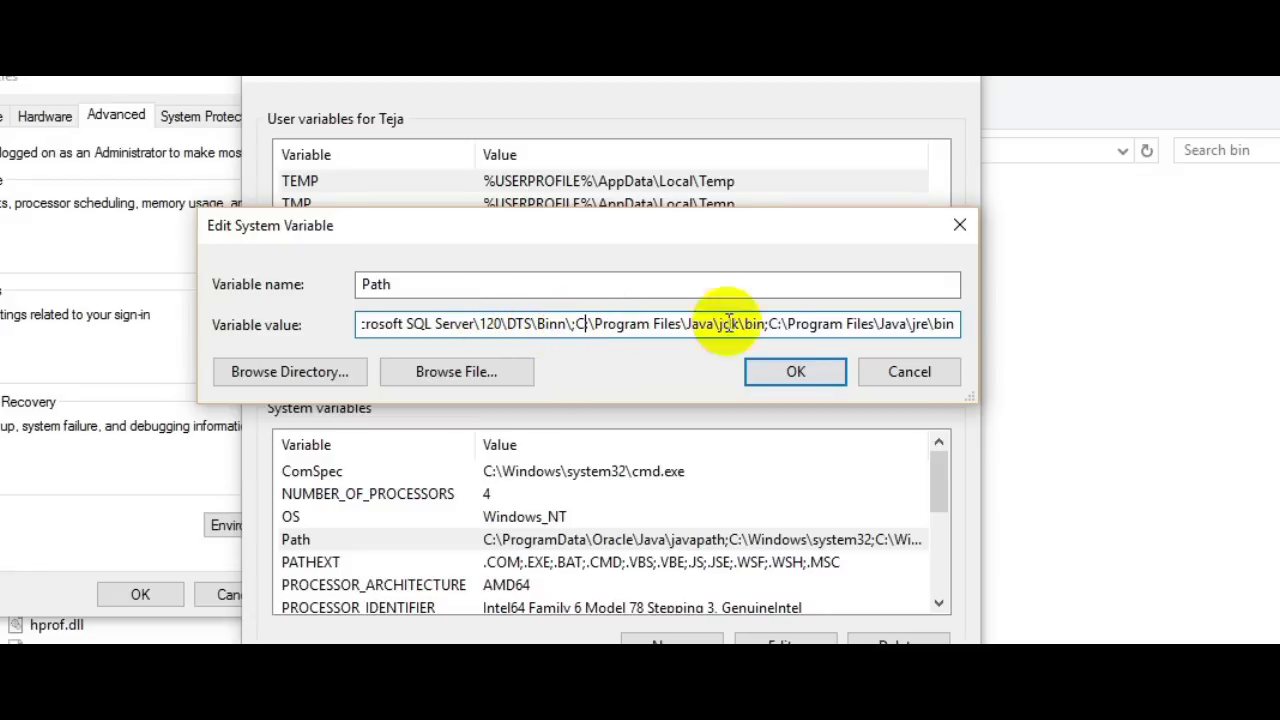
# Confirm the Path edit, Environment Variables and System Properties with OK, and close File Explorer.
pyautogui.click(815, 368)
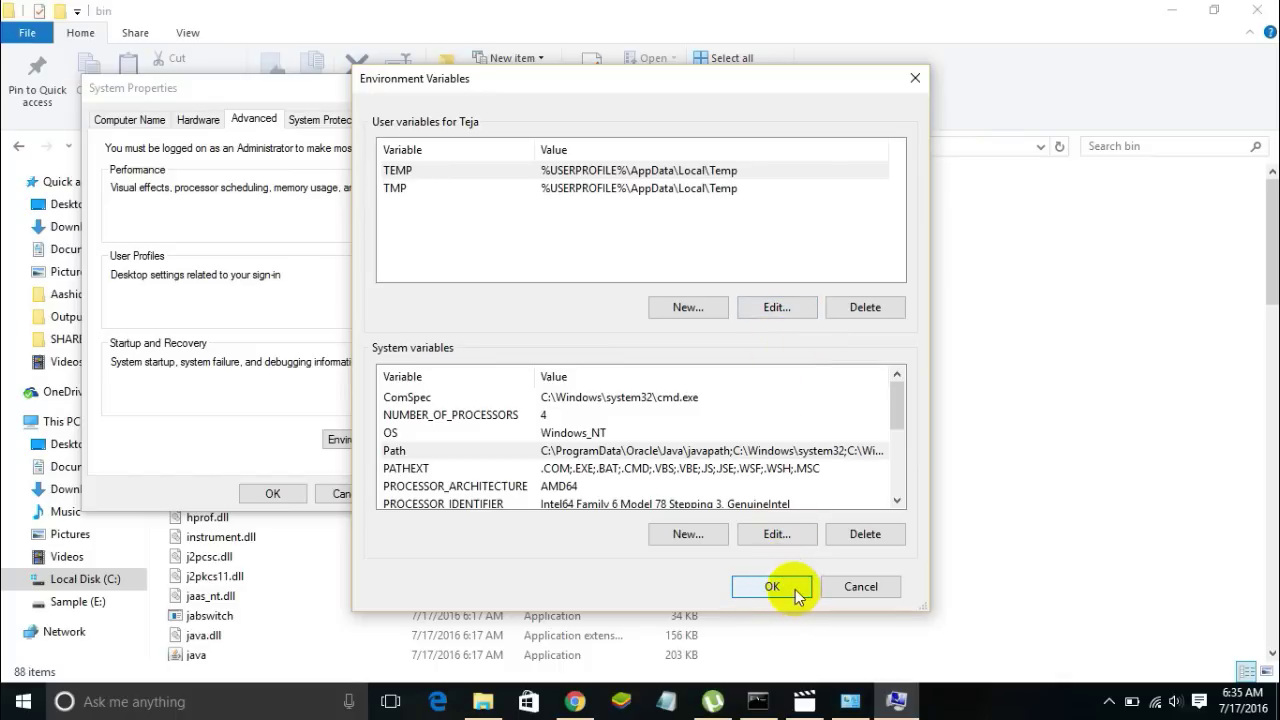
pyautogui.click(795, 589)
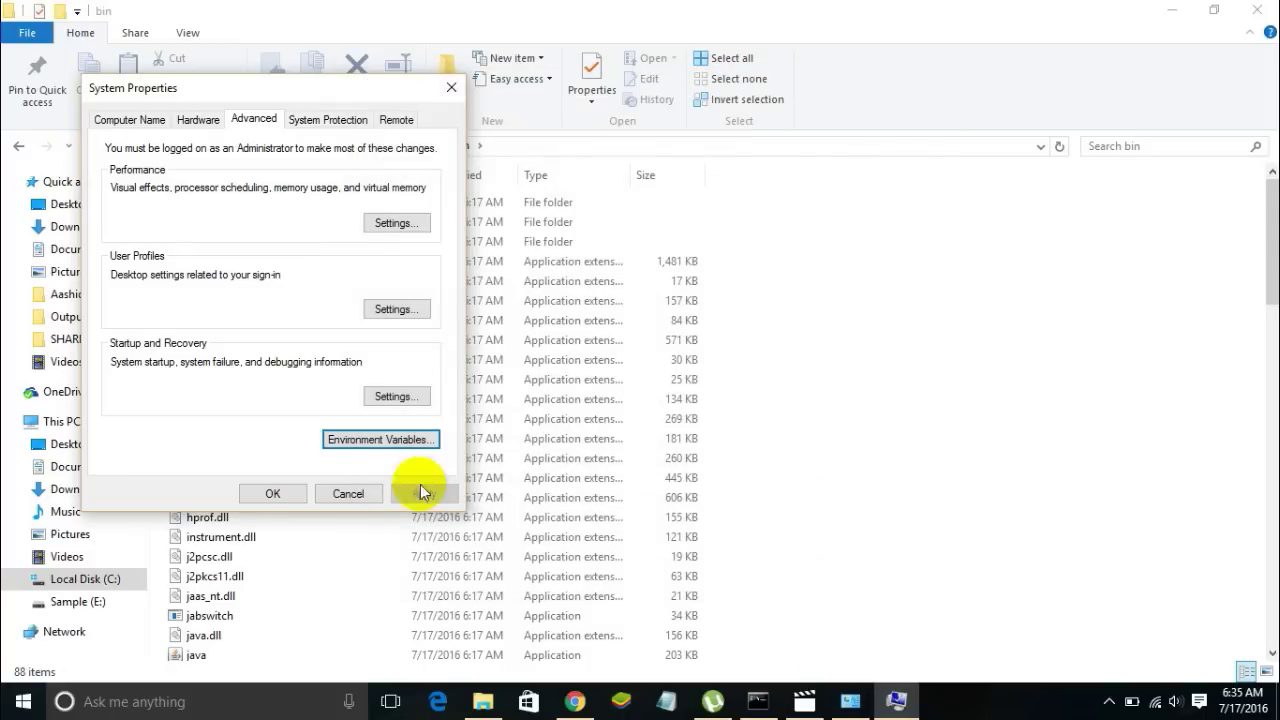
pyautogui.click(274, 493)
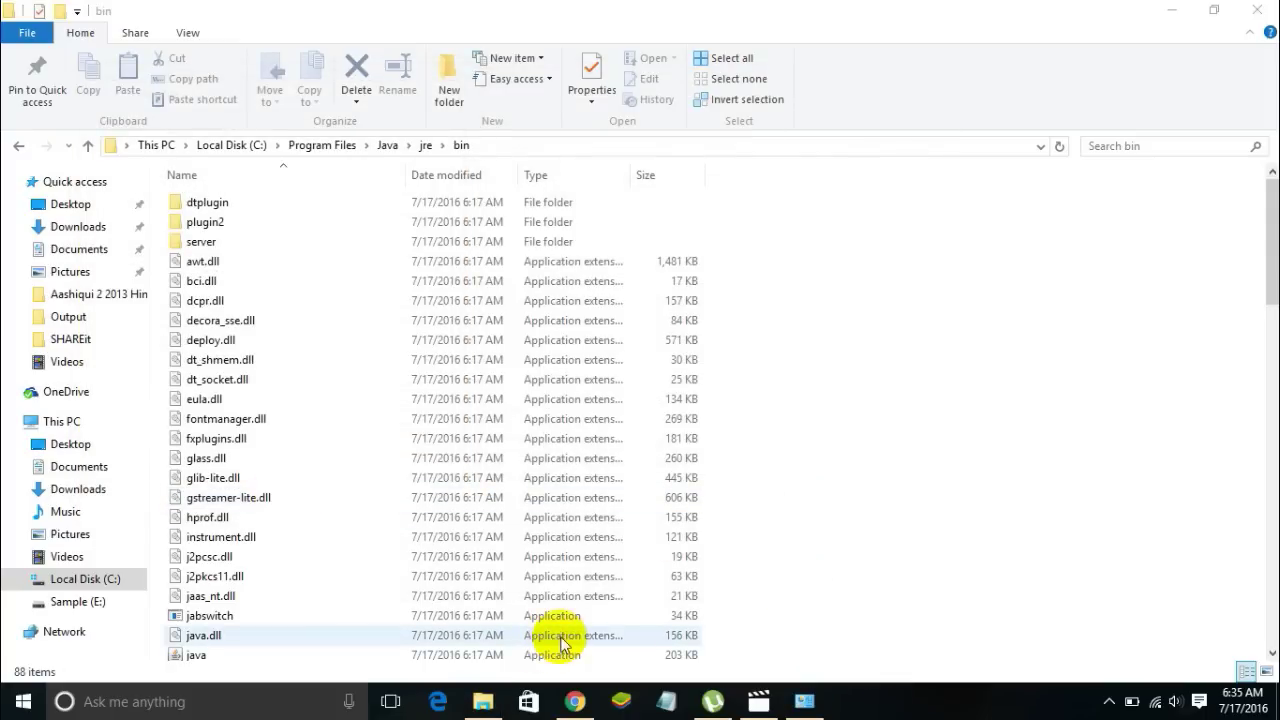
pyautogui.click(1251, 8)
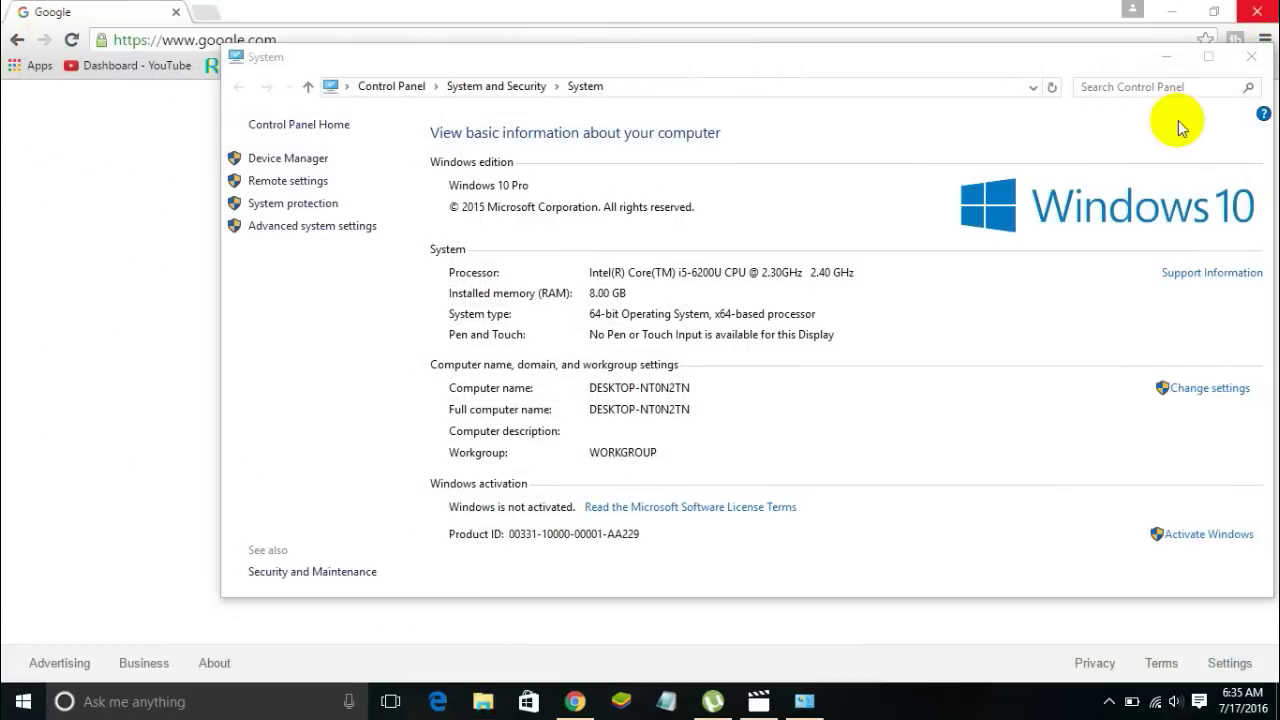
# Close the remaining windows and refresh the desktop.
pyautogui.click(1258, 8)
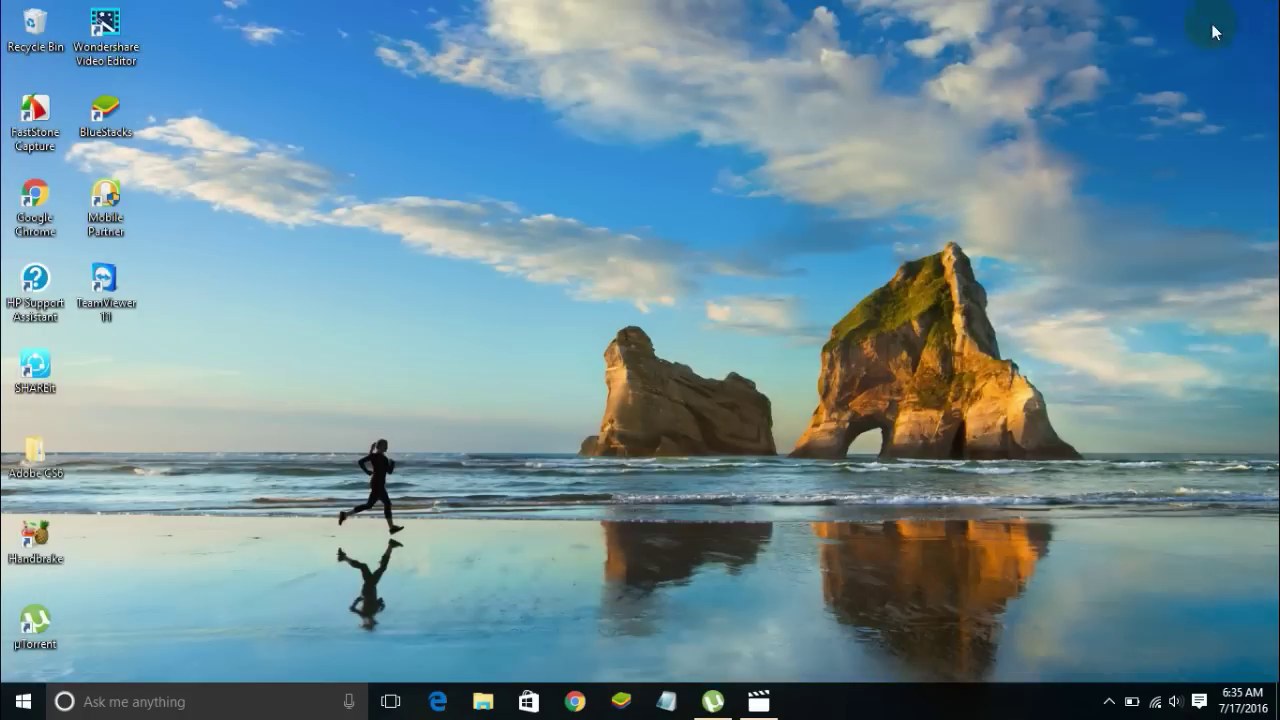
pyautogui.rightClick(688, 136)
pyautogui.click(726, 190)
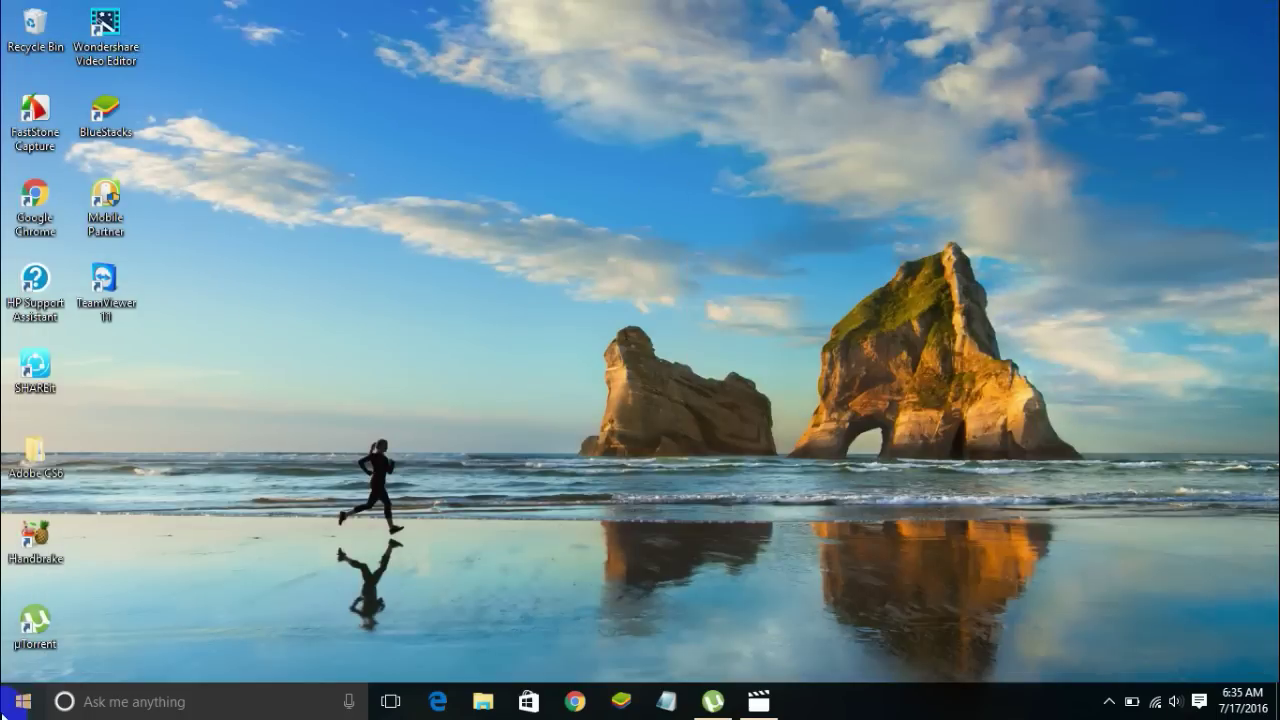
# Search 'cmd' in the Start menu and launch Command Prompt.
pyautogui.click(30, 704)
pyautogui.write('cmd')
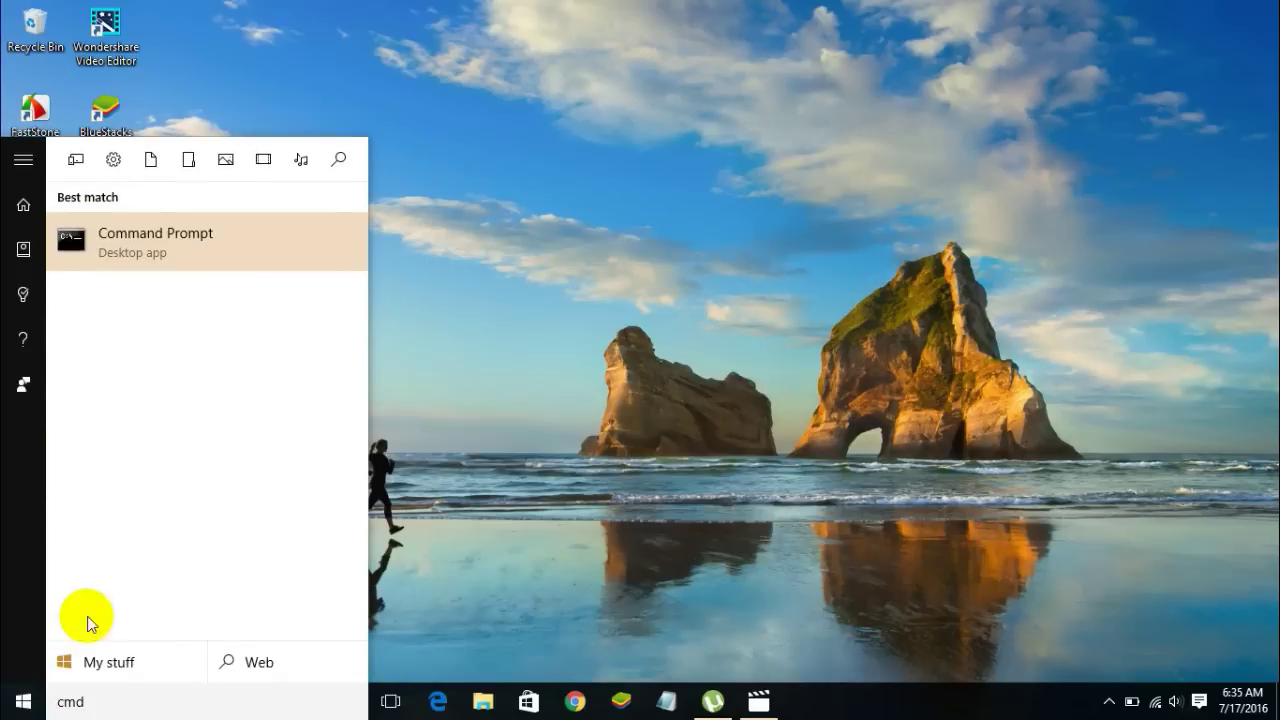
pyautogui.click(177, 245)
pyautogui.moveTo(363, 143); pyautogui.dragTo(445, 110)
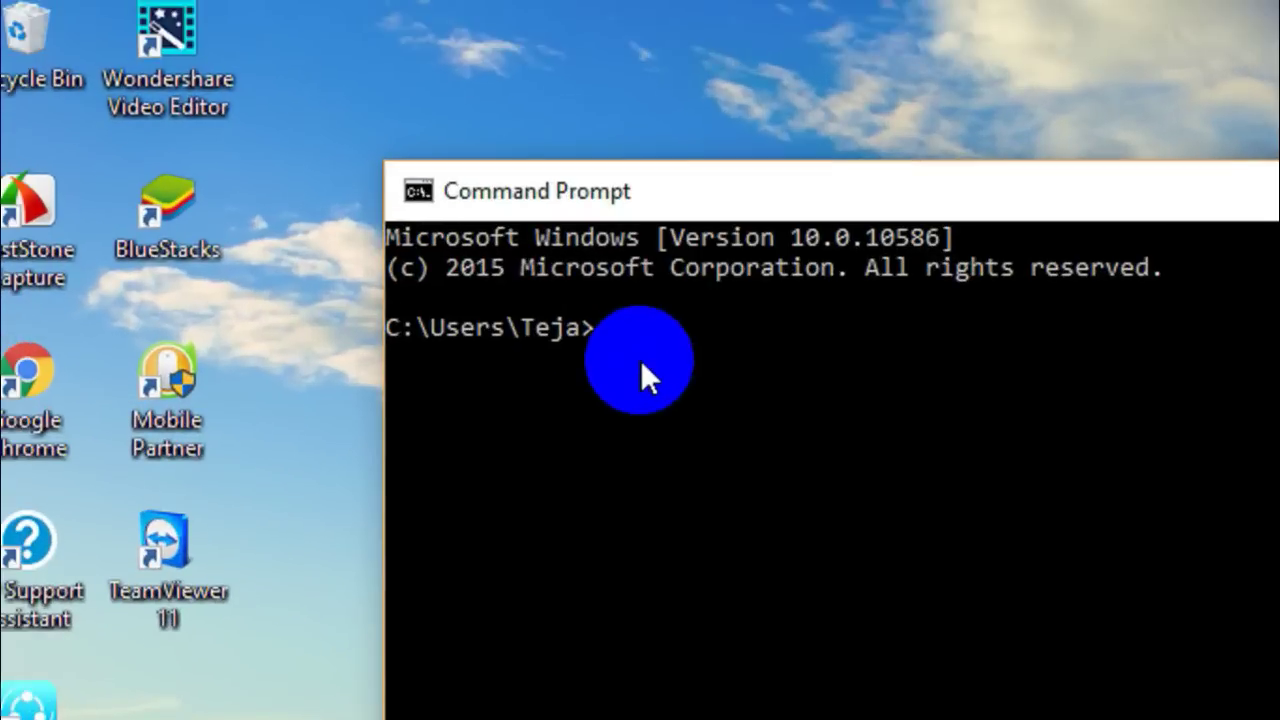
# Run javac and scroll up to review its usage text and options list.
pyautogui.write('javac')
pyautogui.press('Return')
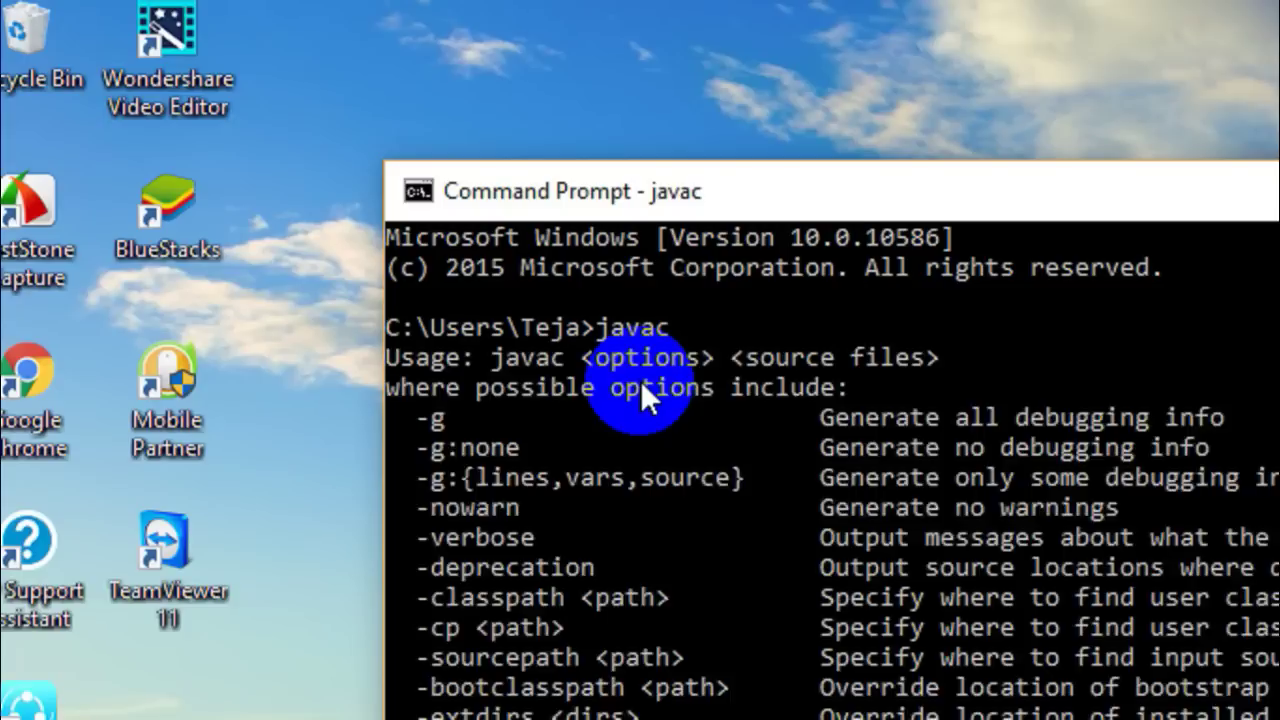
pyautogui.scroll(4, 687, 391)
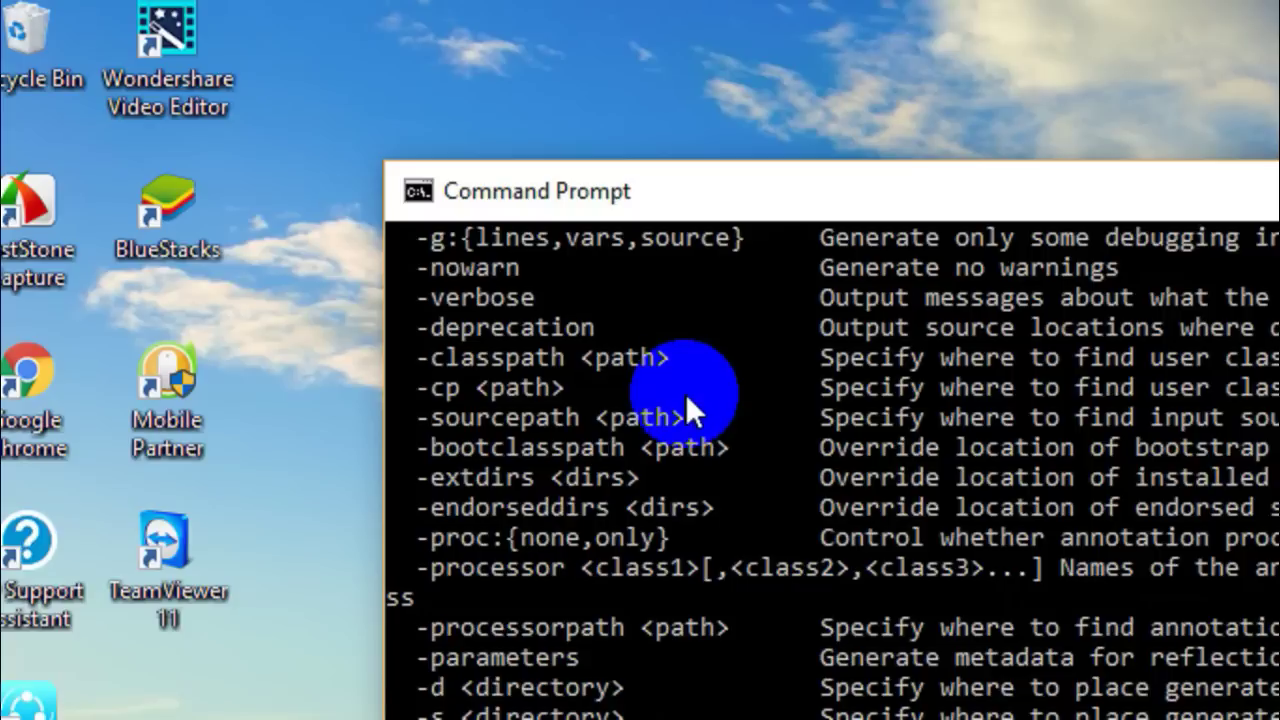
pyautogui.moveTo(400, 418); pyautogui.dragTo(677, 560)
pyautogui.click(677, 562)
pyautogui.moveTo(434, 397); pyautogui.dragTo(704, 600)
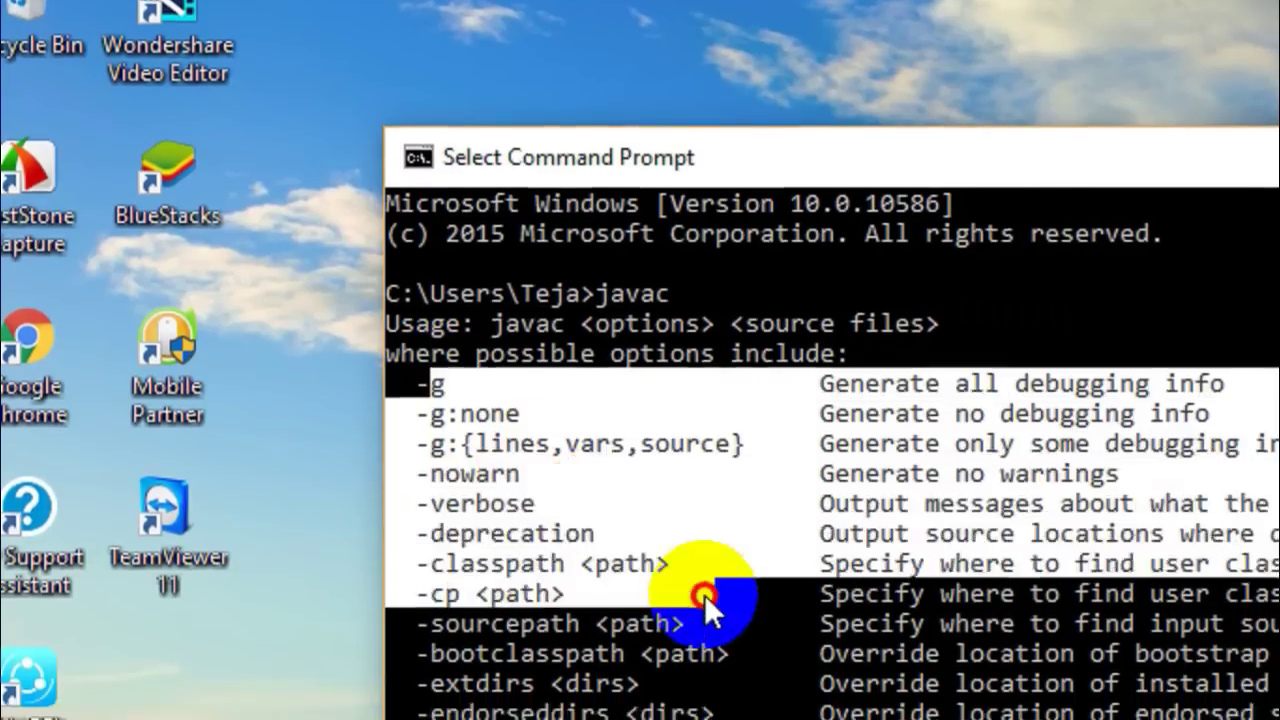
pyautogui.click(863, 597)
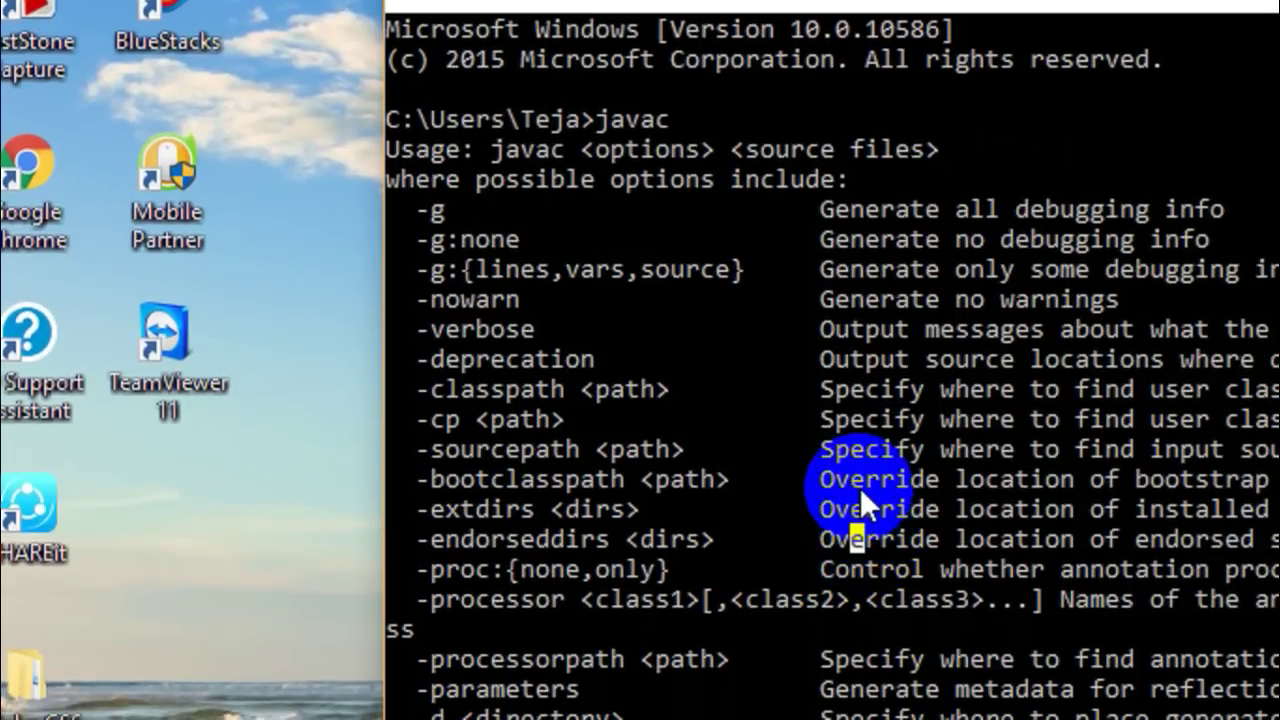